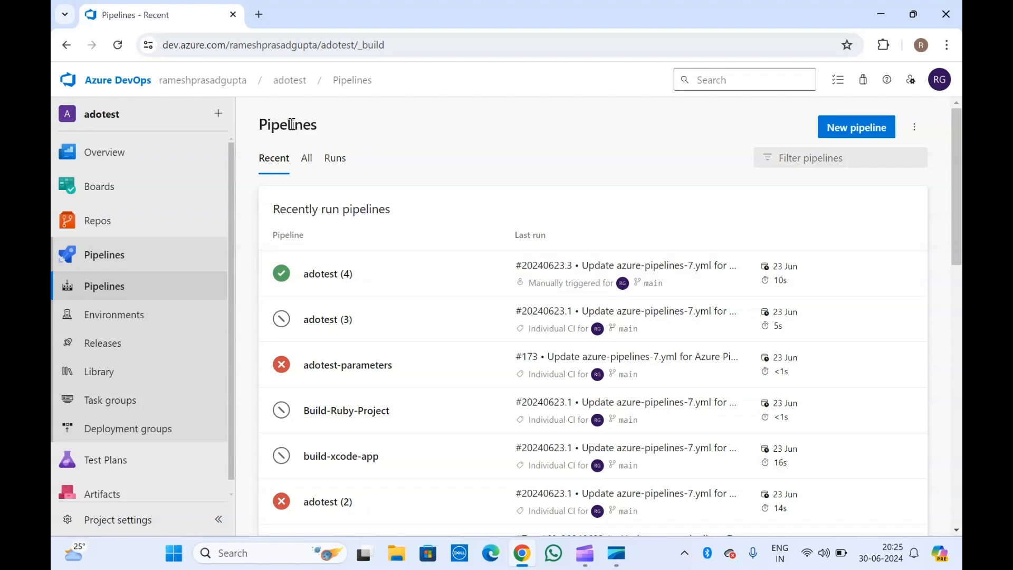
Create a new pipeline from the adotest repository in Azure Repos Git using the Starter pipeline template.
click(109, 290)
click(856, 125)
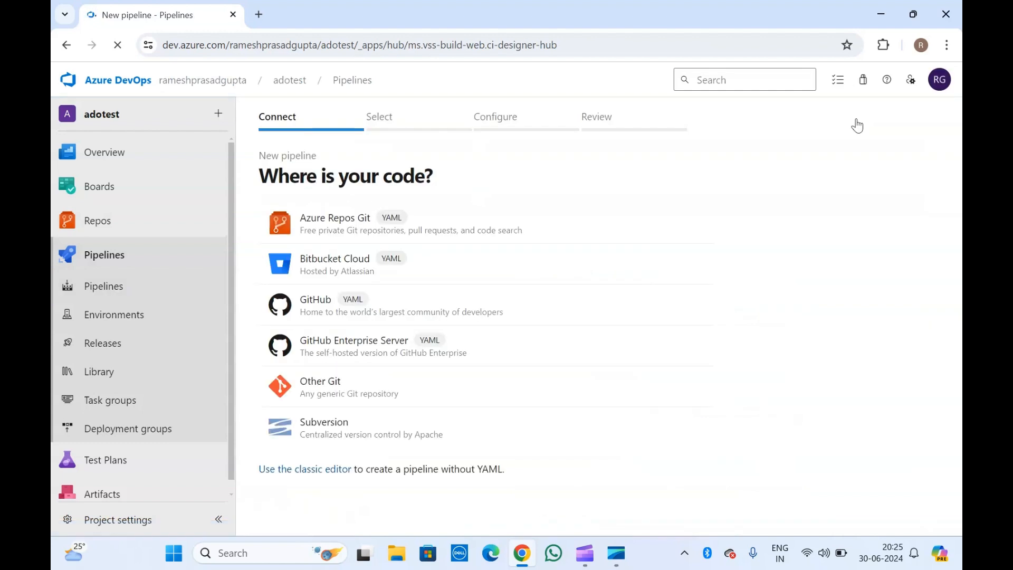
click(339, 223)
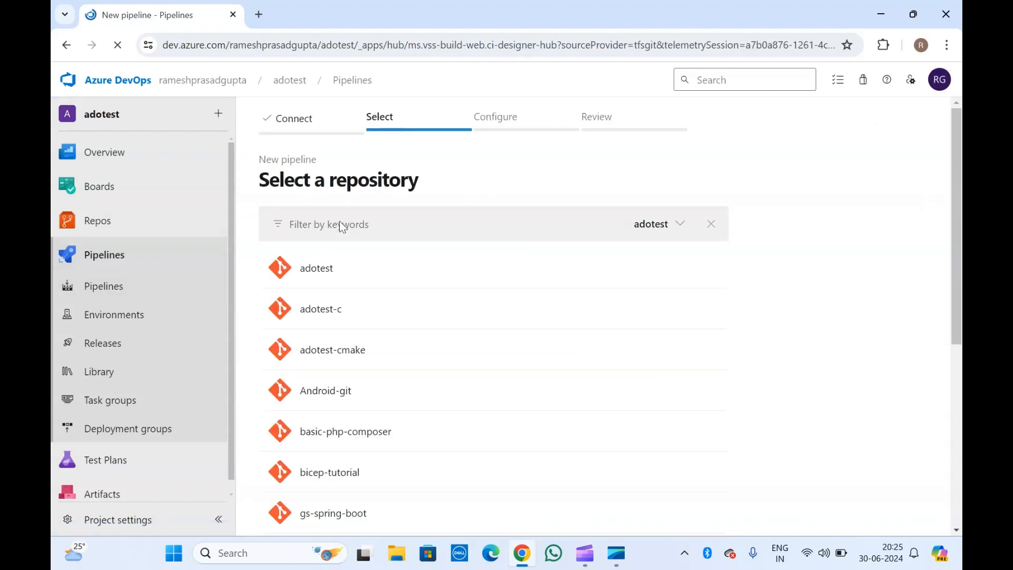
click(324, 268)
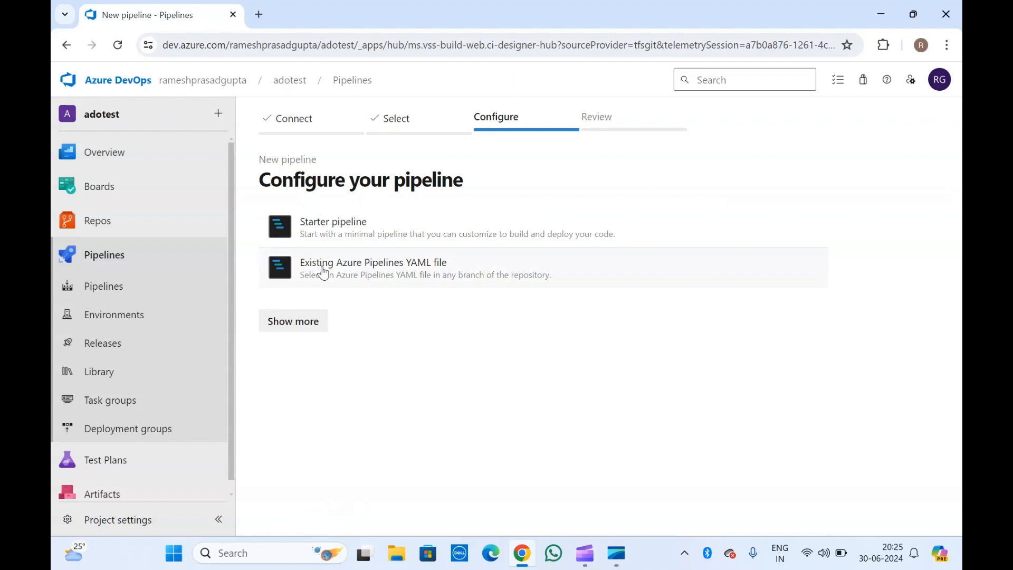
click(340, 231)
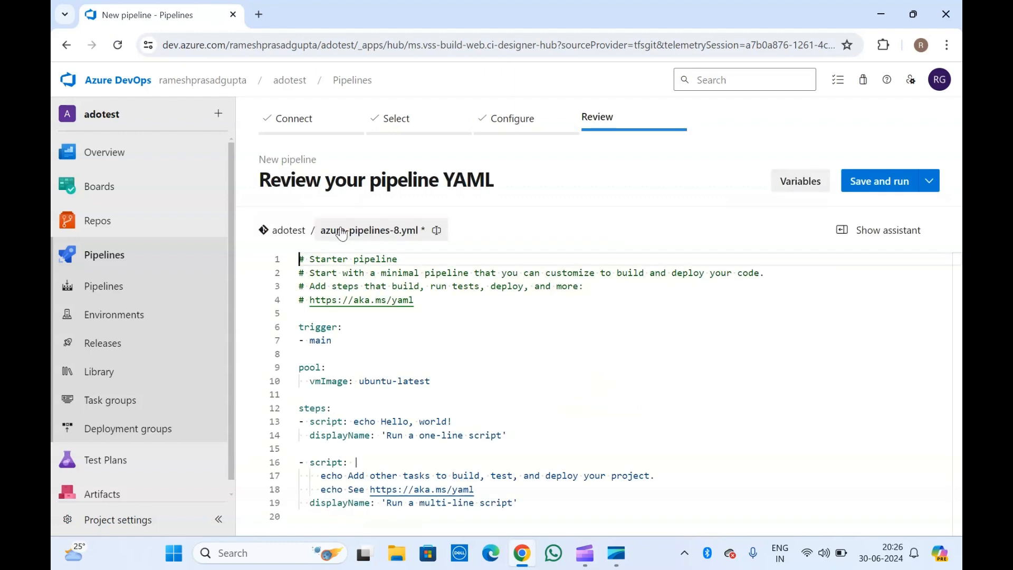
Delete the sample script entries beneath steps in the pipeline YAML, leaving the steps section empty.
scroll(380, 422, down, 3)
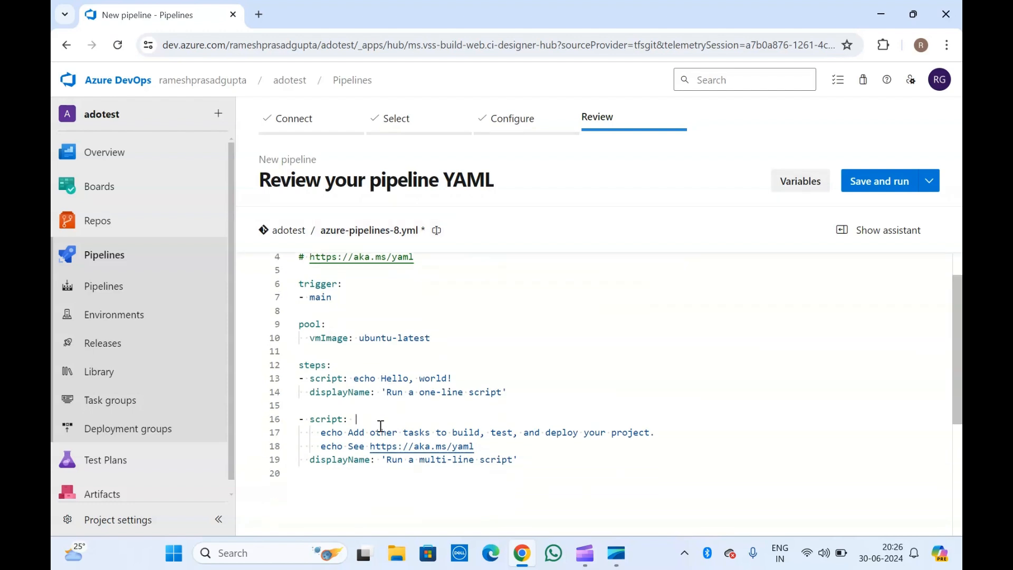
drag(302, 320, 526, 405)
key(Delete)
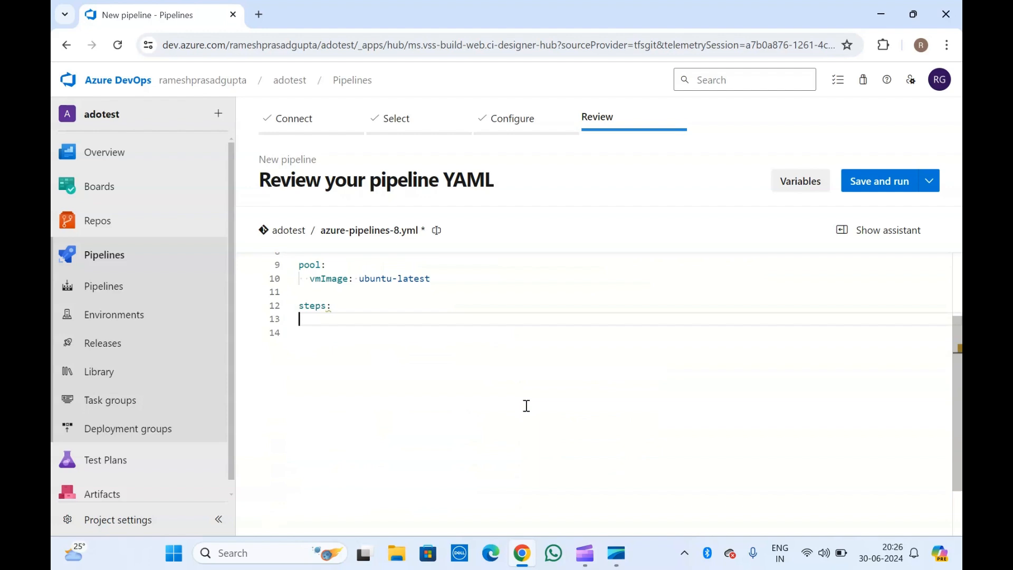
Search the pipeline task assistant for helm and open the Helm tool installer task settings.
click(857, 241)
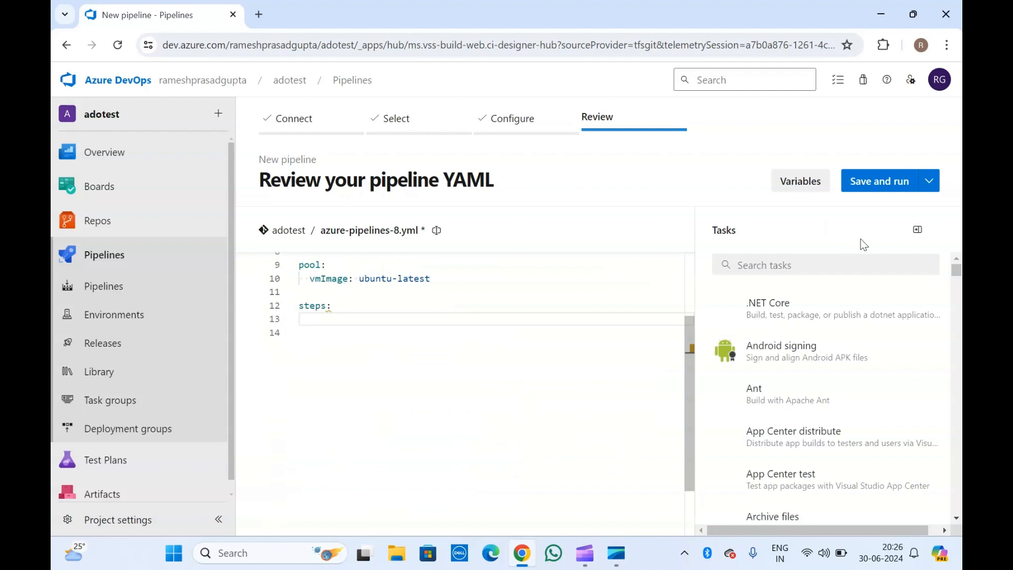
click(865, 265)
text(helm)
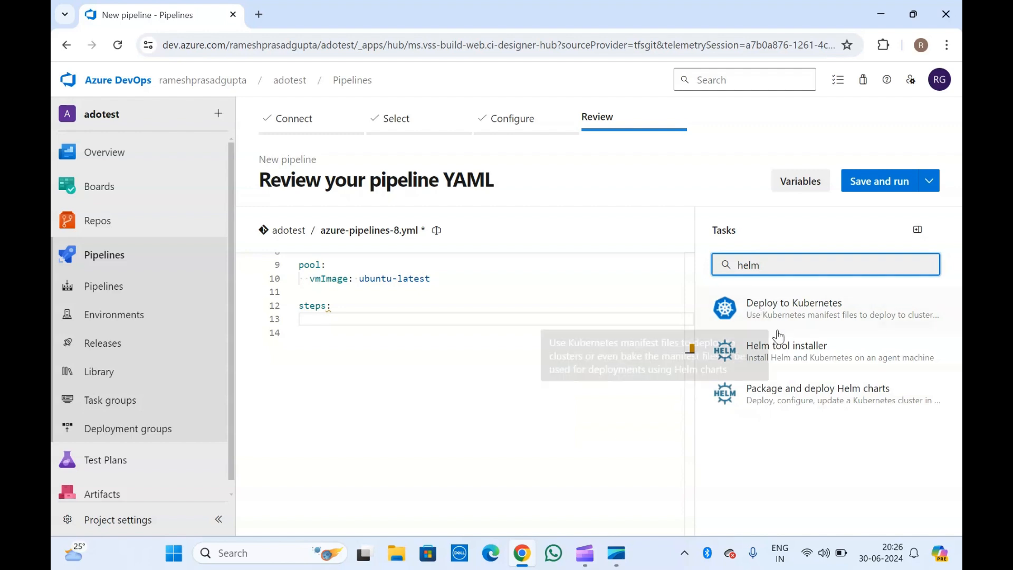
click(780, 349)
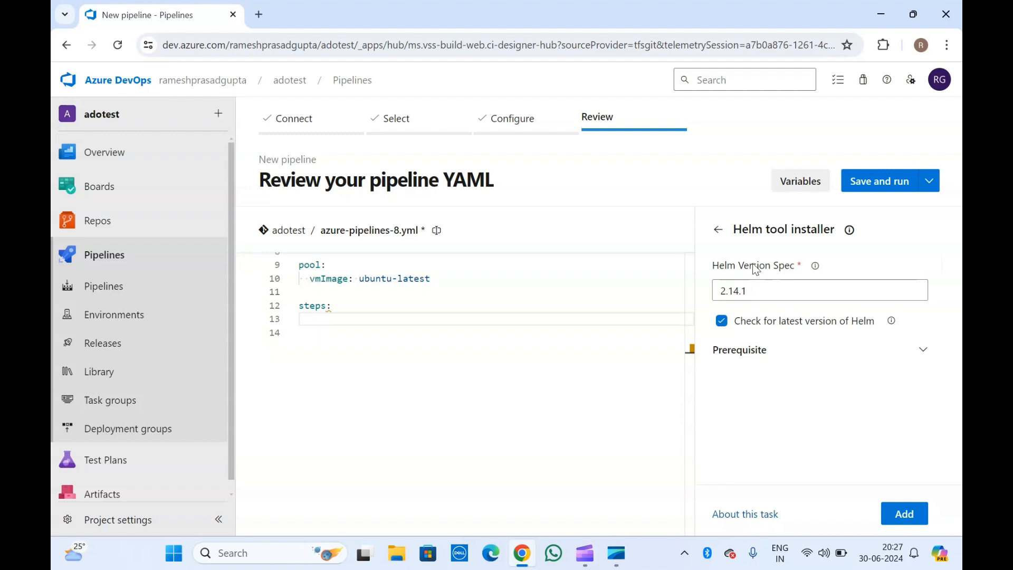
Add the Helm tool installer task with Helm version 2.14.1 and Kubectl installation enabled.
click(769, 299)
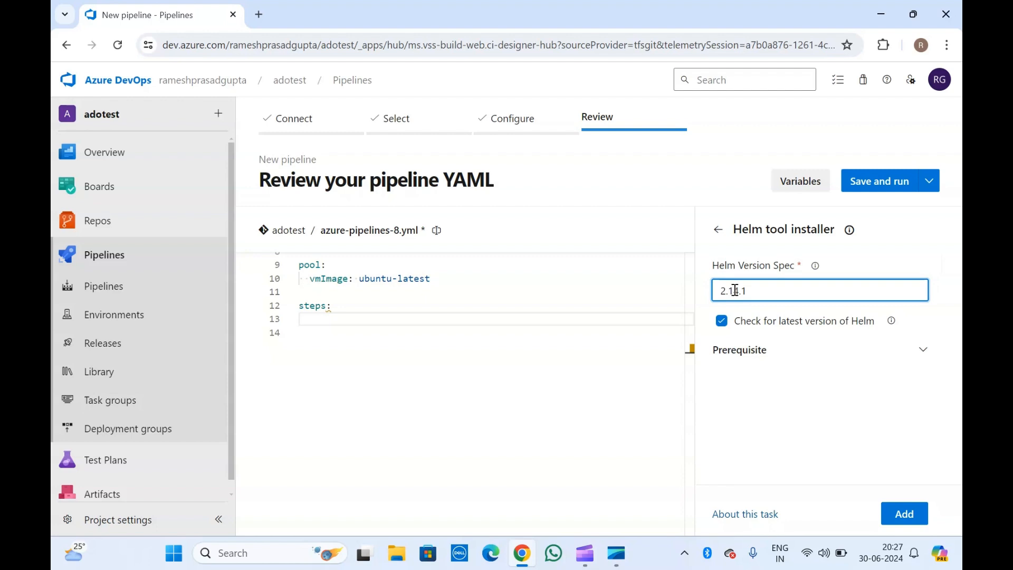
click(764, 272)
click(768, 291)
click(742, 352)
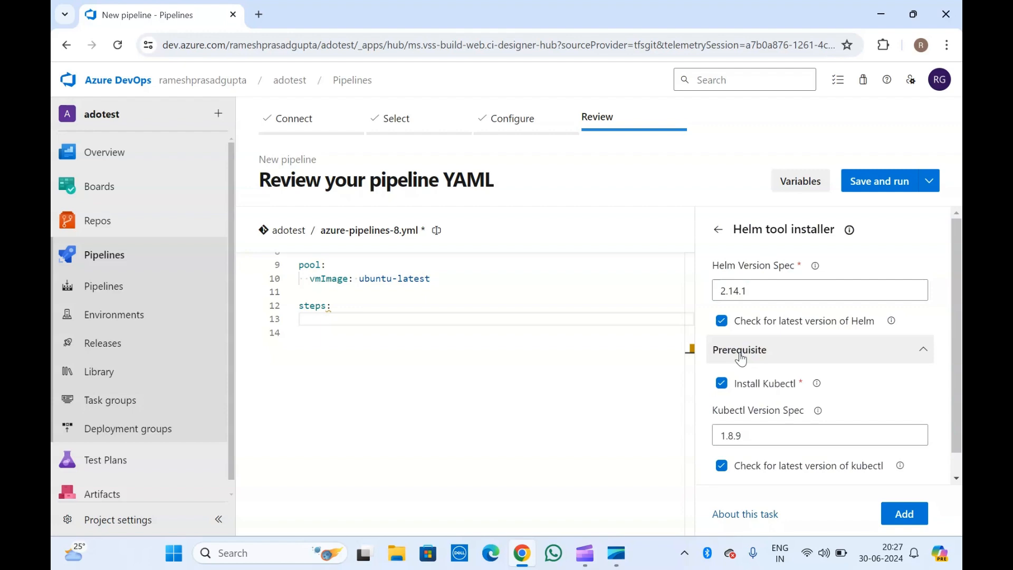
scroll(742, 359, down, 1)
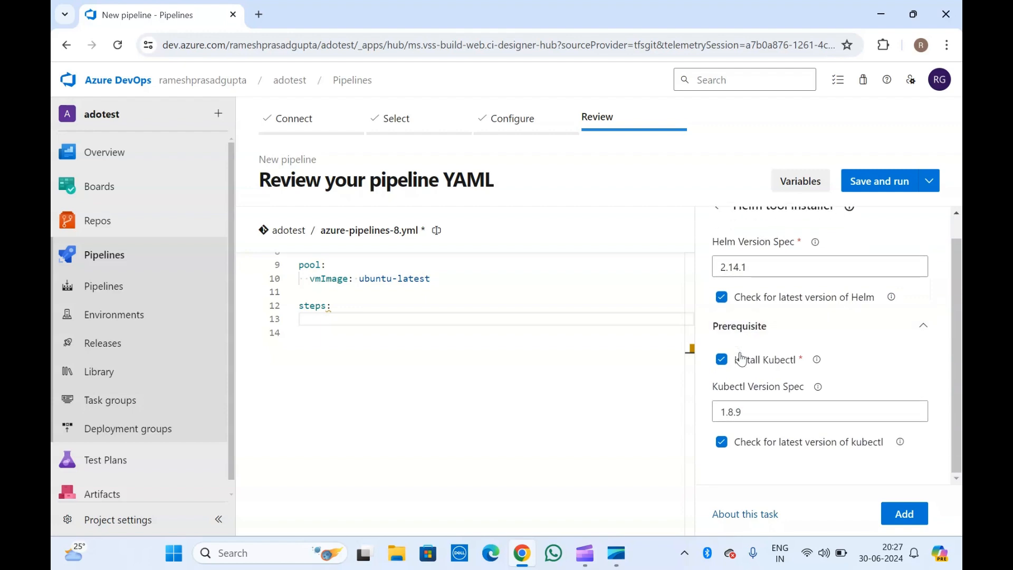
click(722, 359)
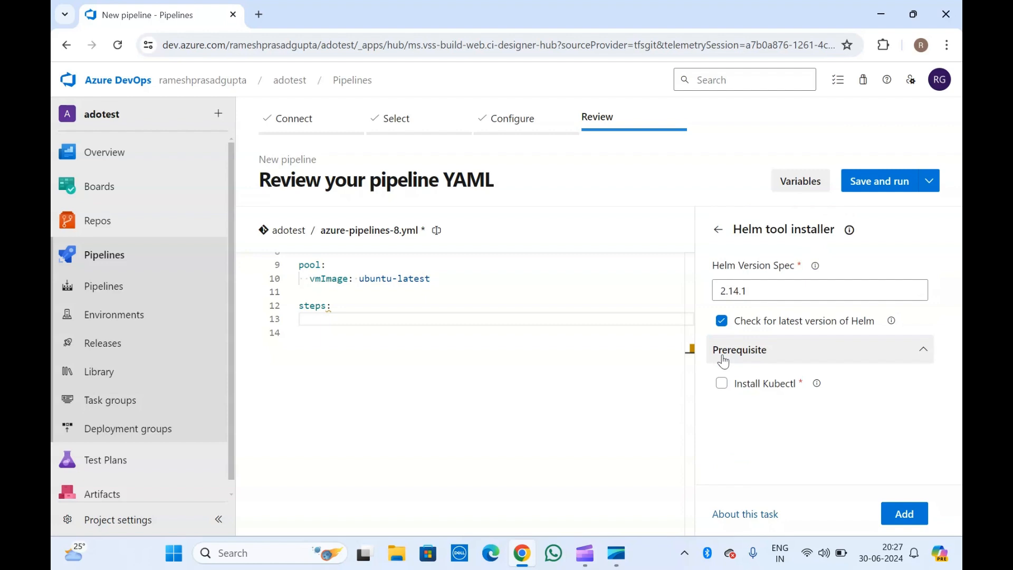
click(722, 388)
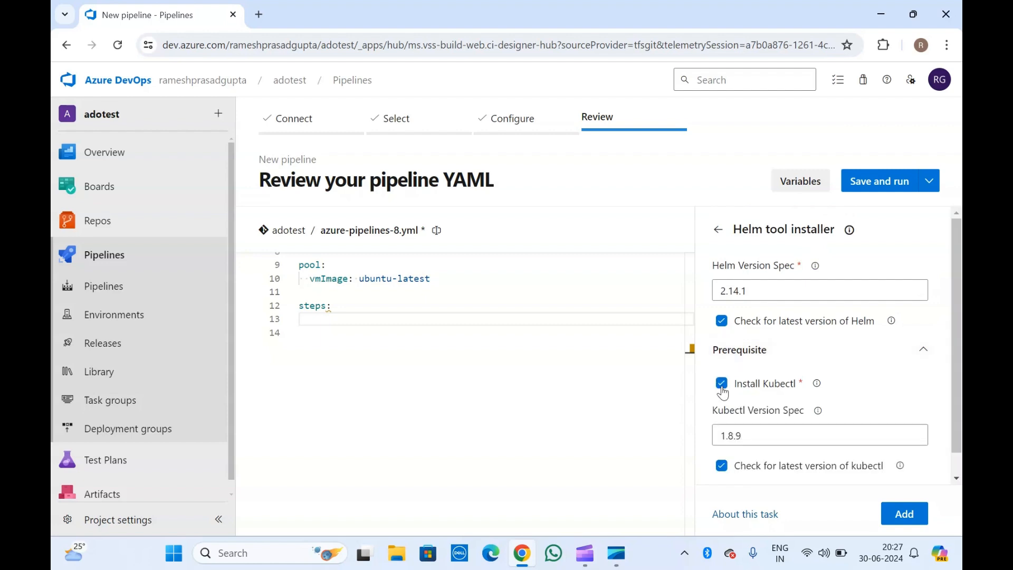
scroll(723, 393, down, 1)
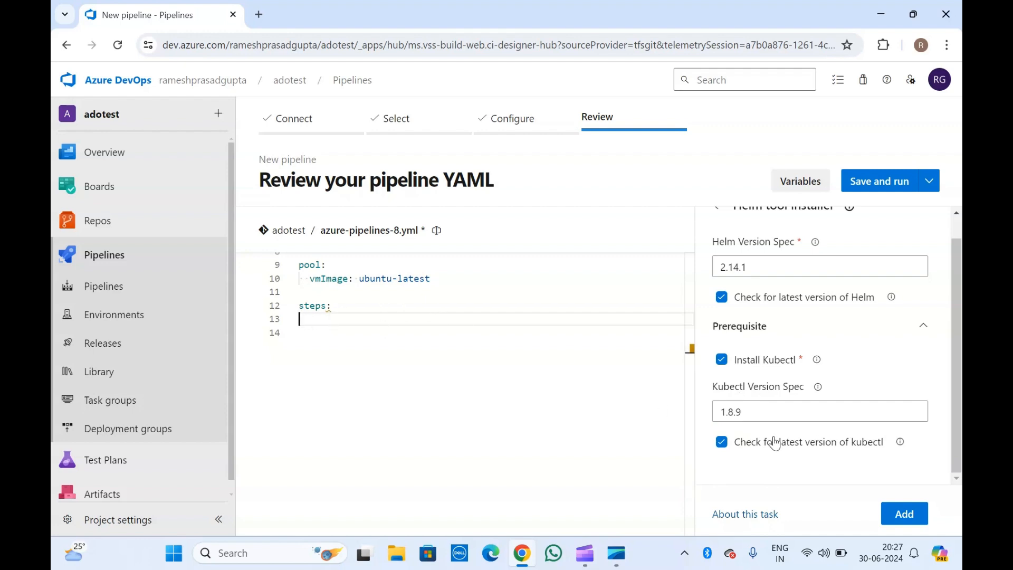
click(904, 514)
Review the helmVersion and installKubectl inputs of the HelmInstaller task in the YAML.
click(393, 296)
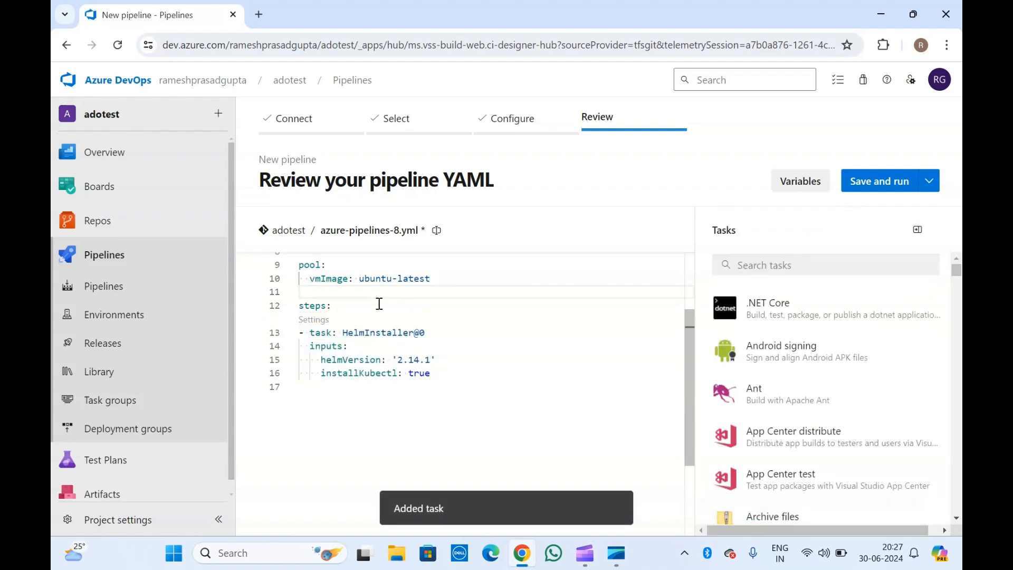
scroll(320, 292, down, 1)
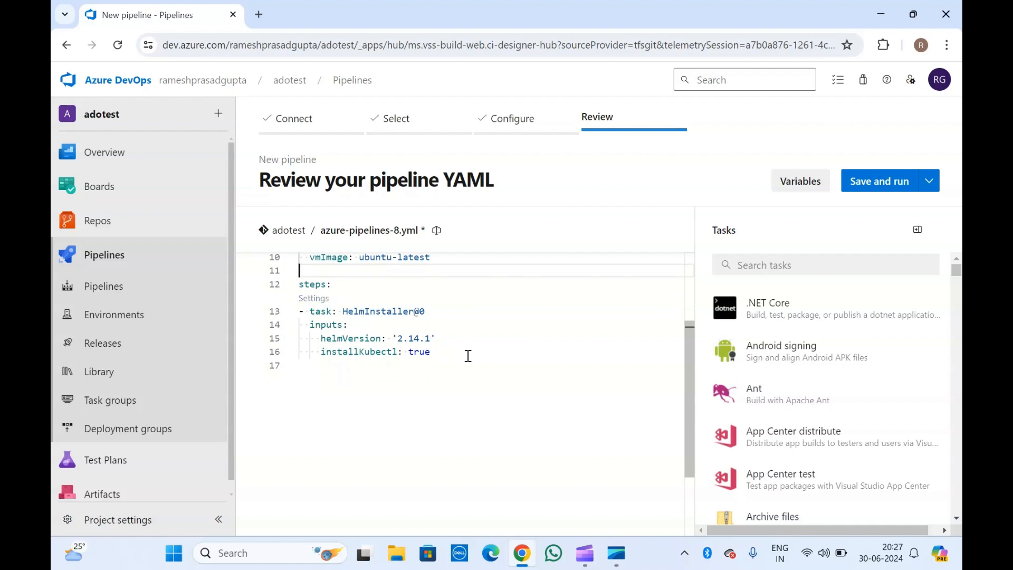
double_click(345, 337)
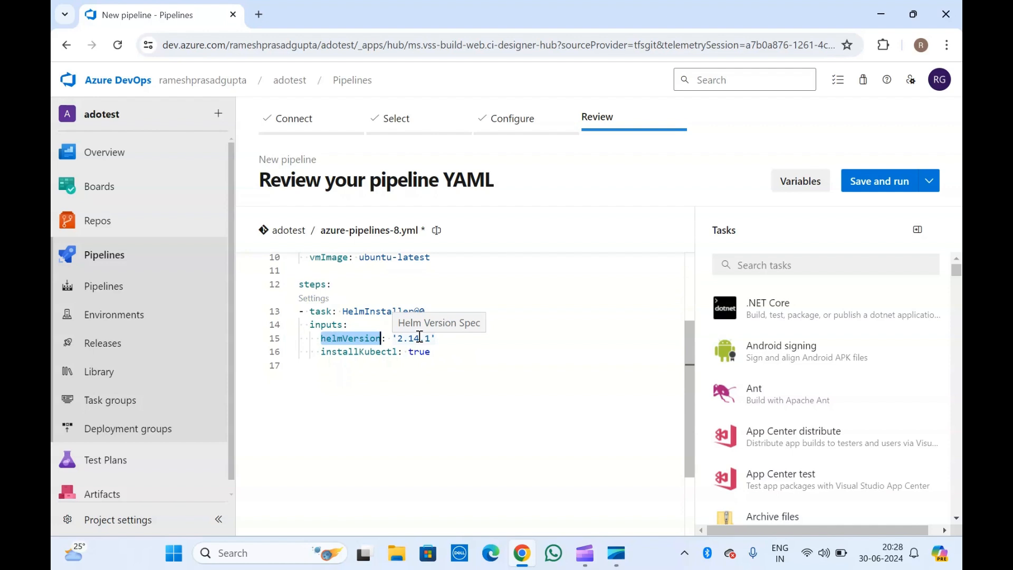
click(437, 338)
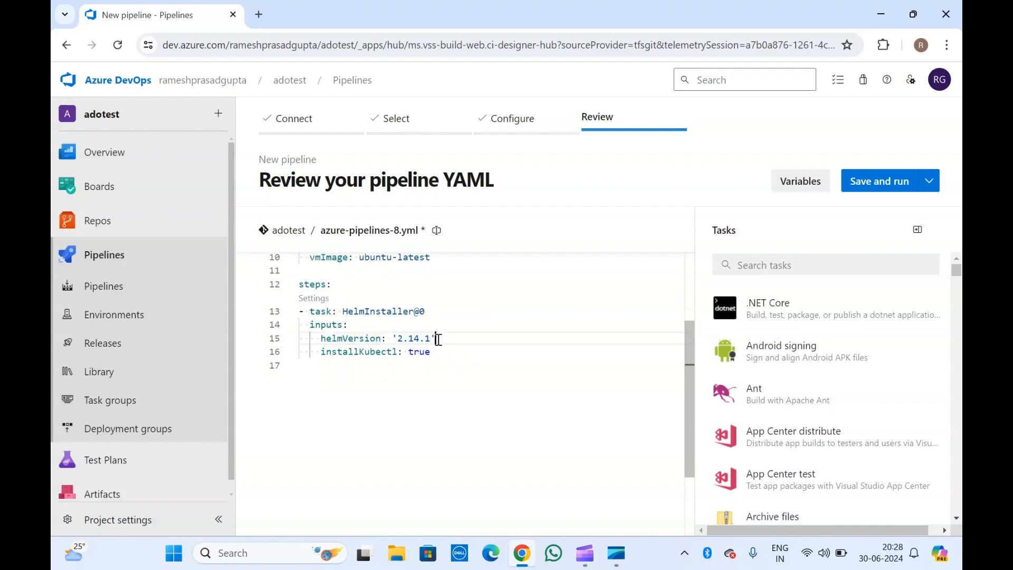
double_click(350, 352)
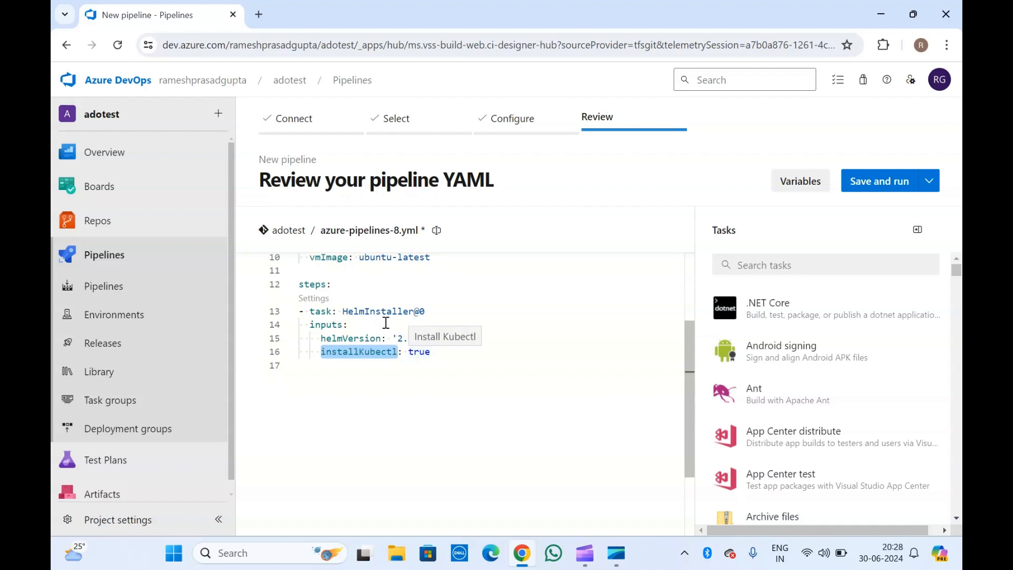
click(338, 294)
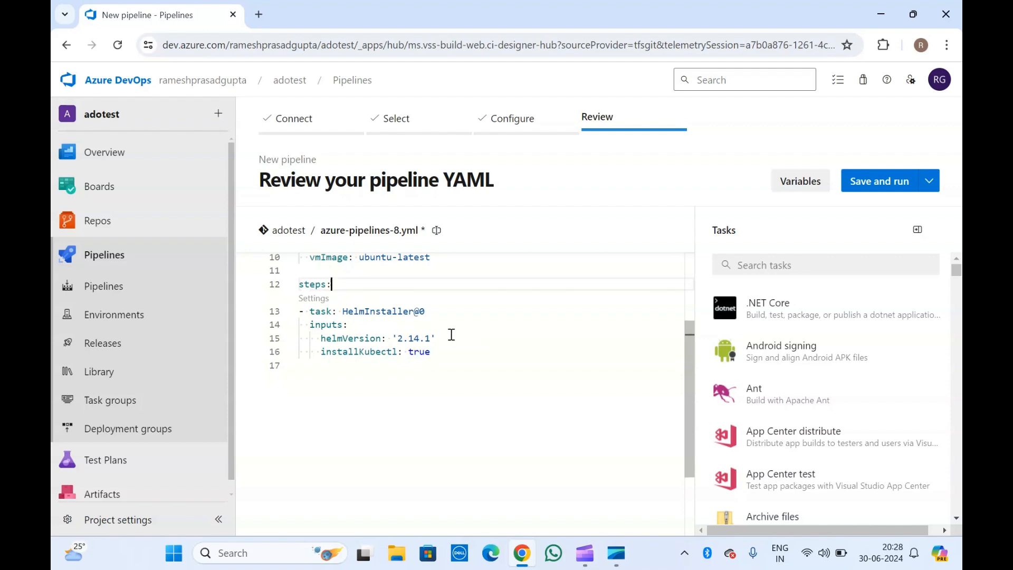
Add two blank lines after the HelmInstaller task and place the cursor unindented on line 18.
click(449, 352)
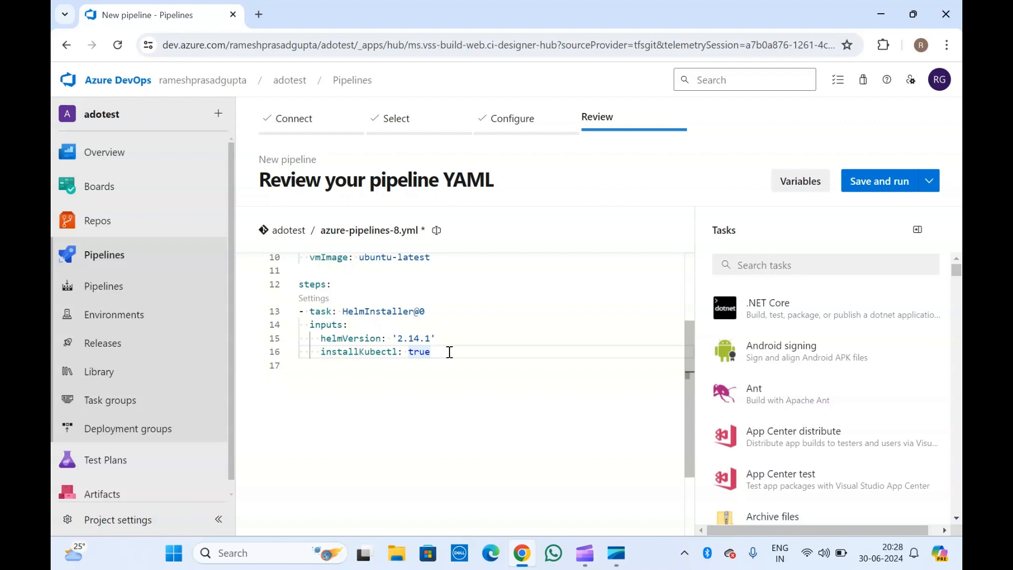
key(Return)
key(Return)
key(BackSpace)
key(BackSpace)
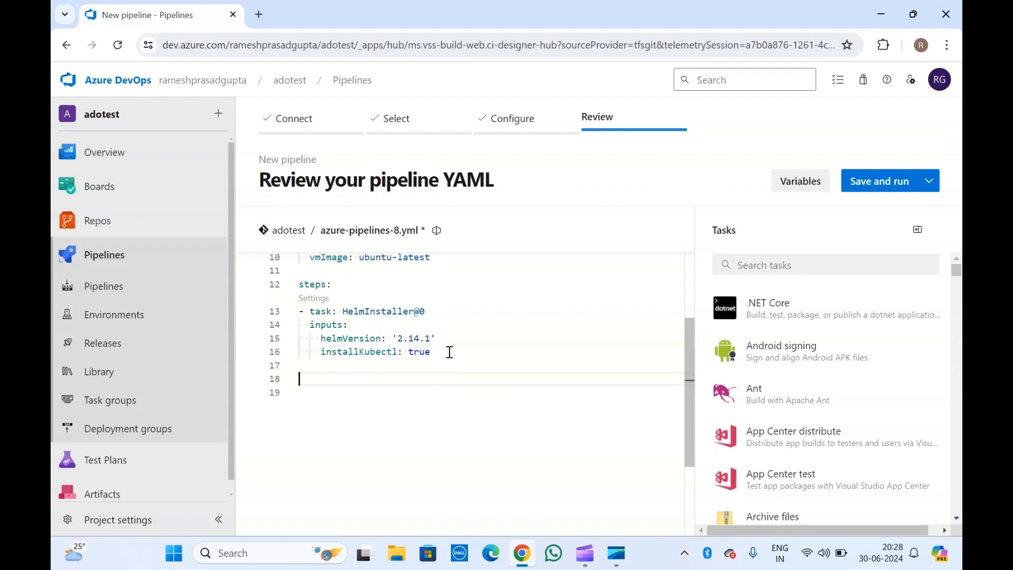
click(336, 278)
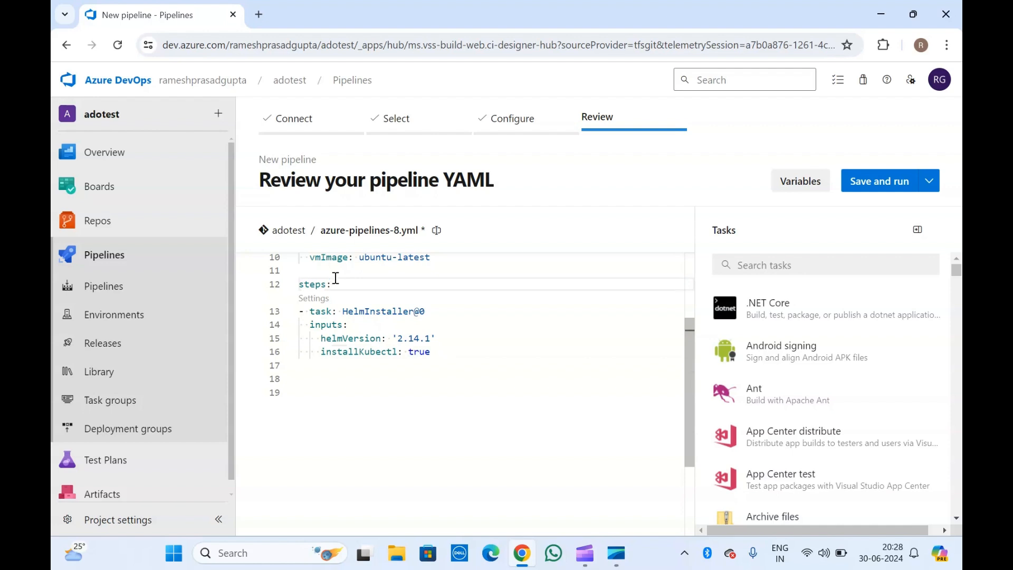
click(304, 379)
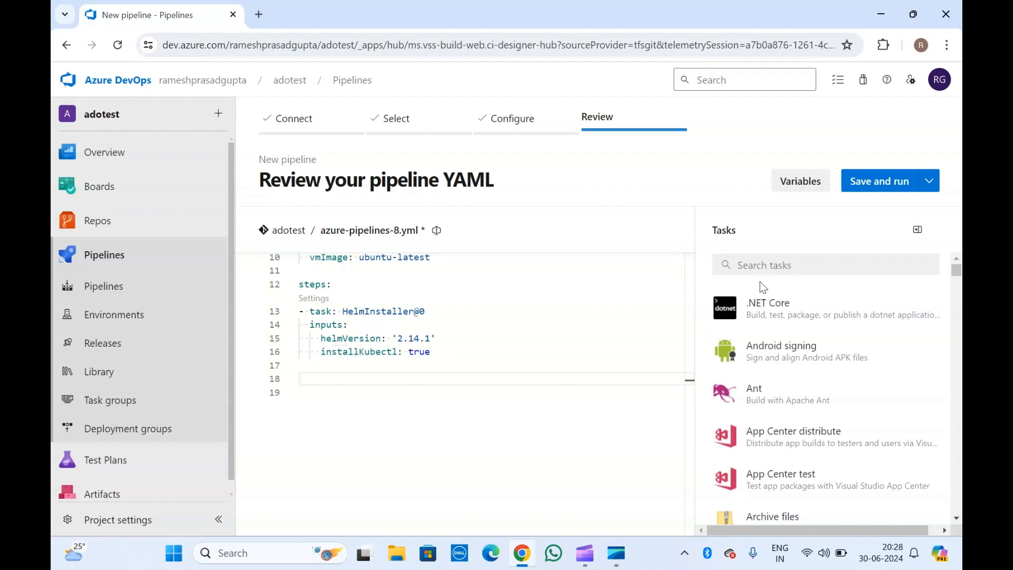
Search the tasks for helm and open the Package and deploy Helm charts task settings.
click(772, 262)
text(helm)
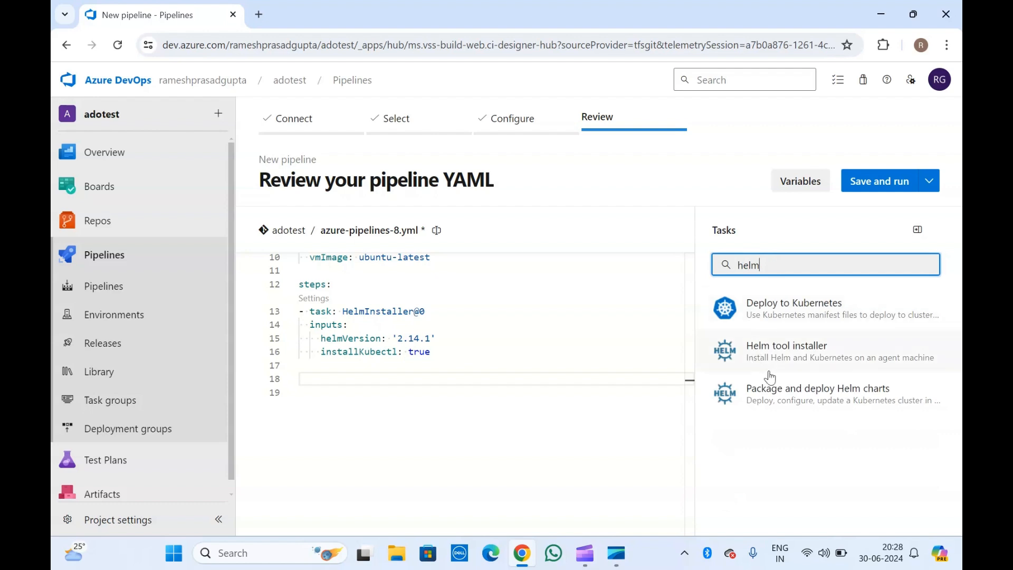
click(794, 391)
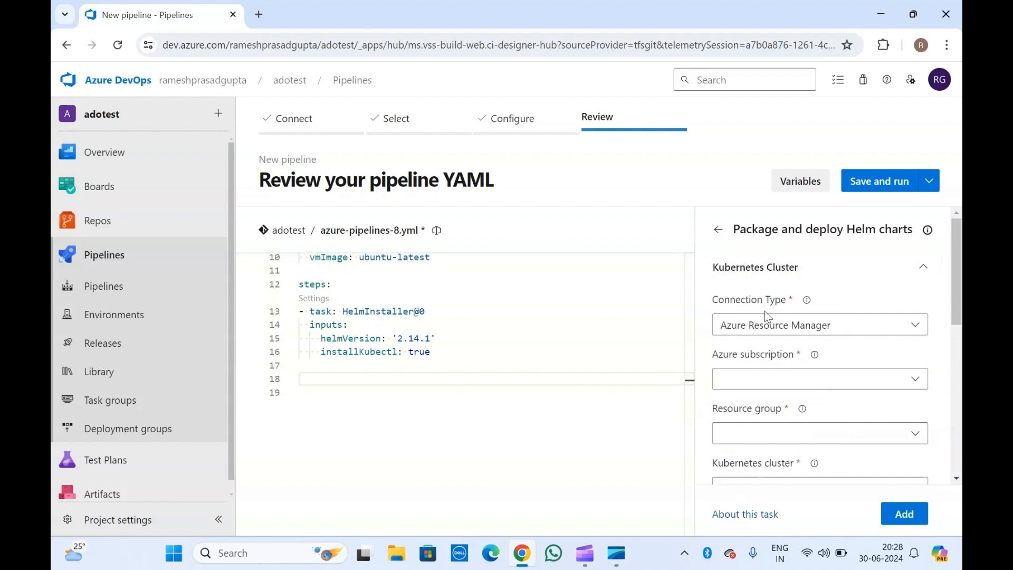
scroll(765, 313, down, 1)
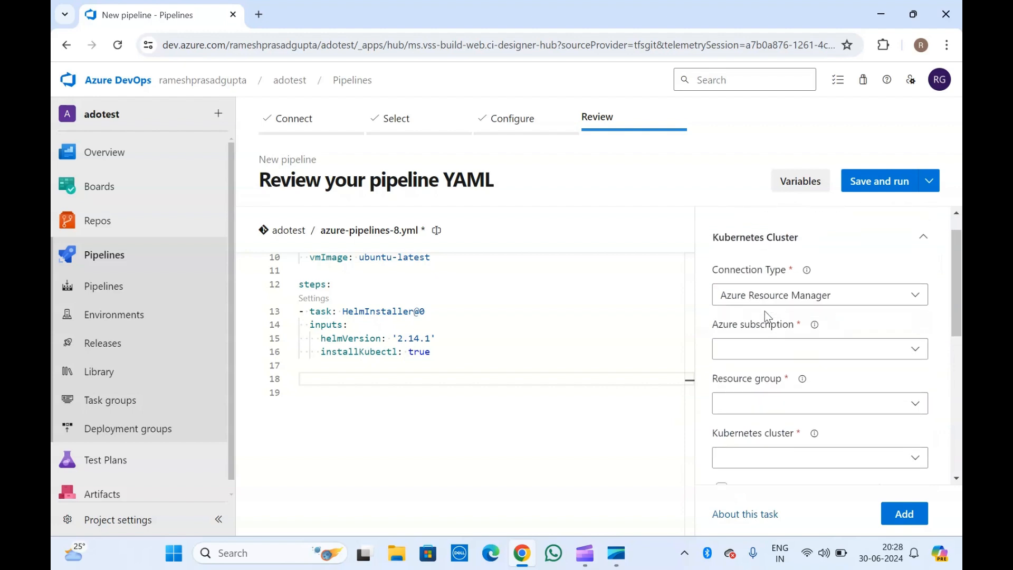
scroll(765, 311, up, 1)
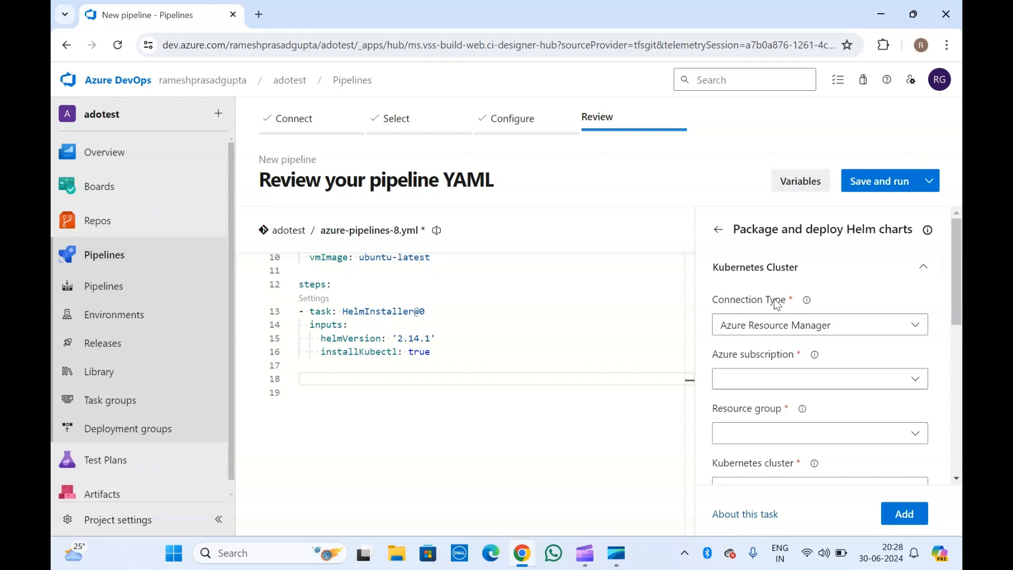
Keep Azure Resource Manager as the connection type and choose the test-subscription-dev service connection as the Azure subscription.
click(818, 326)
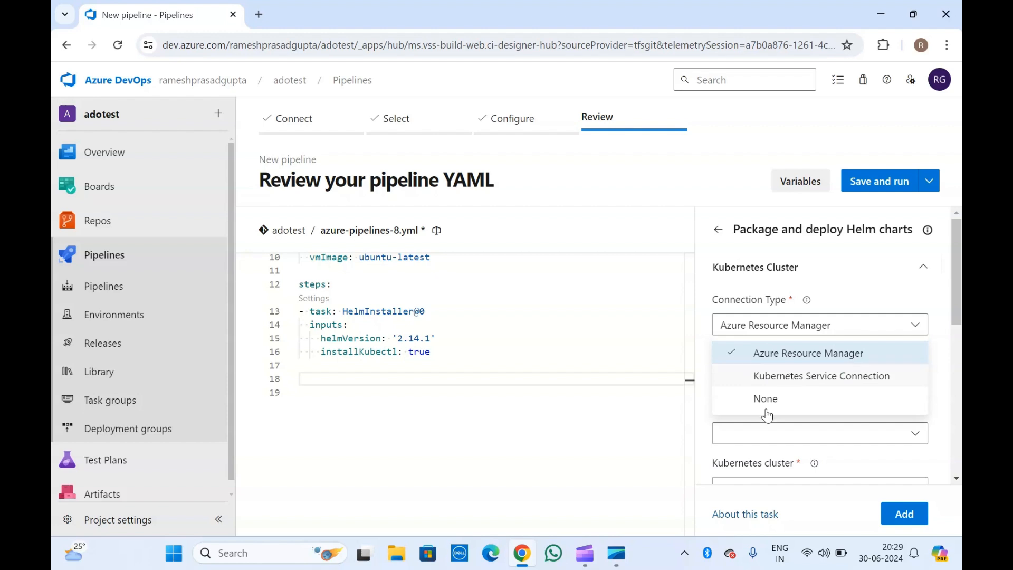
click(810, 355)
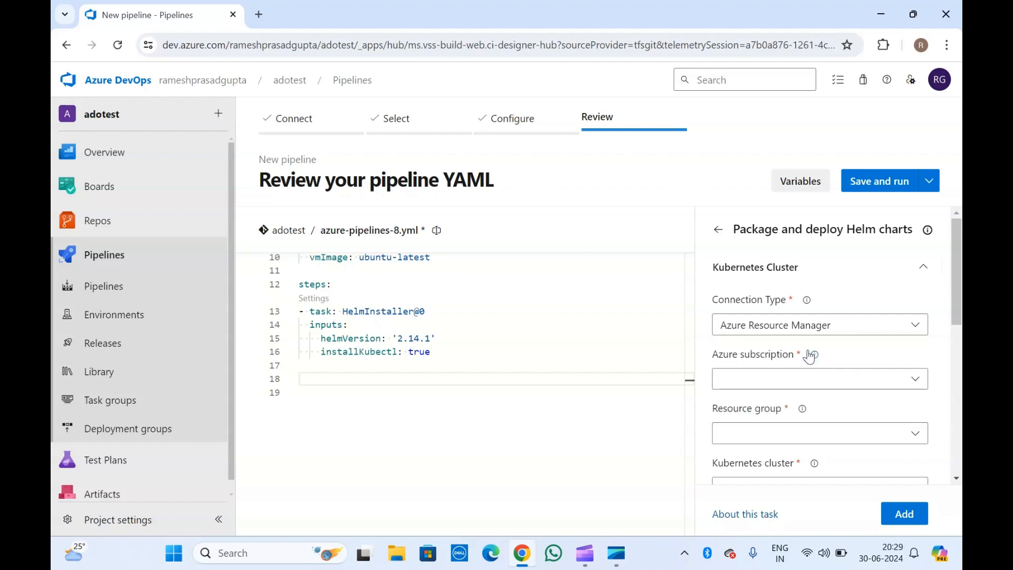
scroll(810, 355, down, 2)
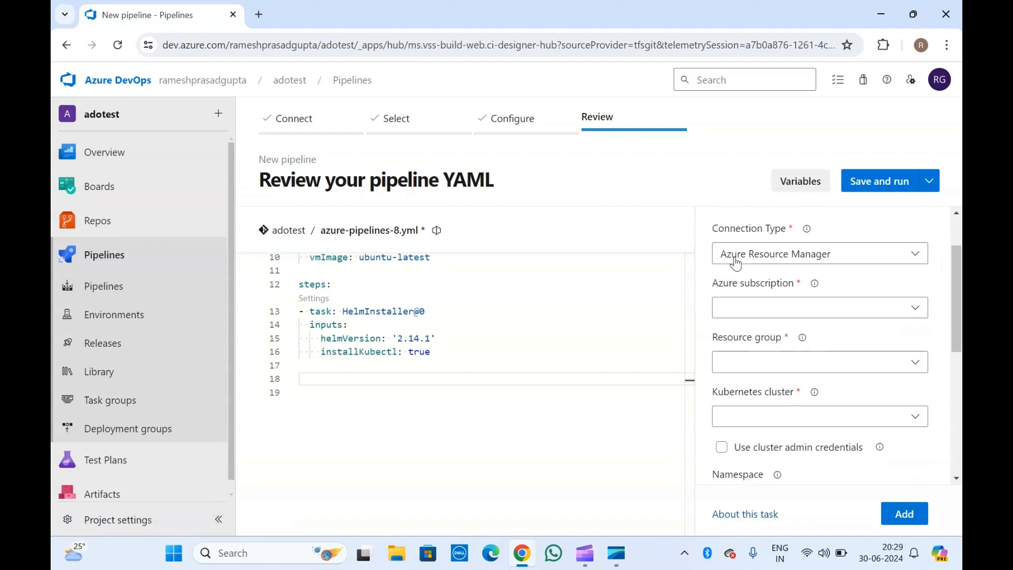
click(916, 308)
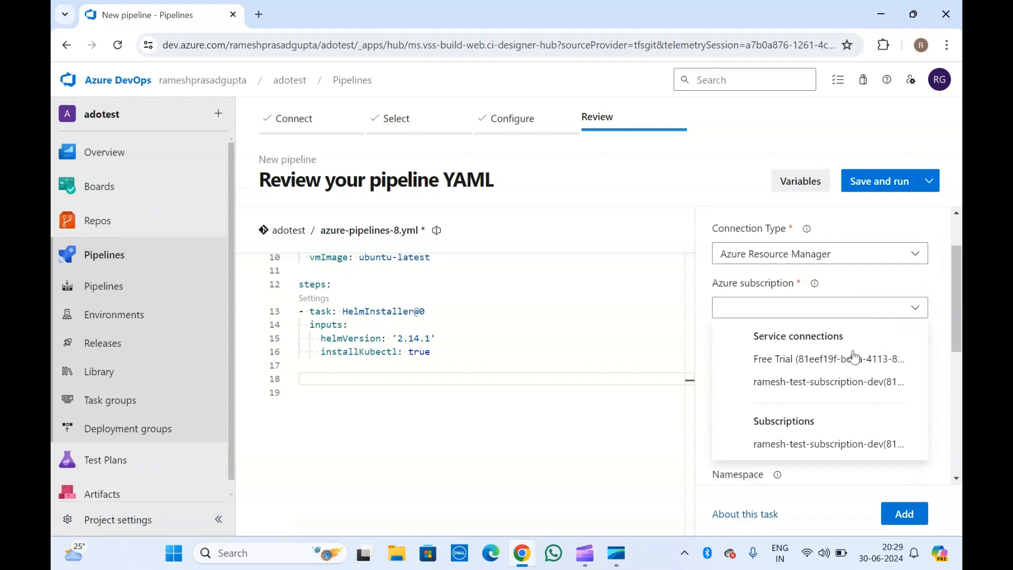
click(820, 382)
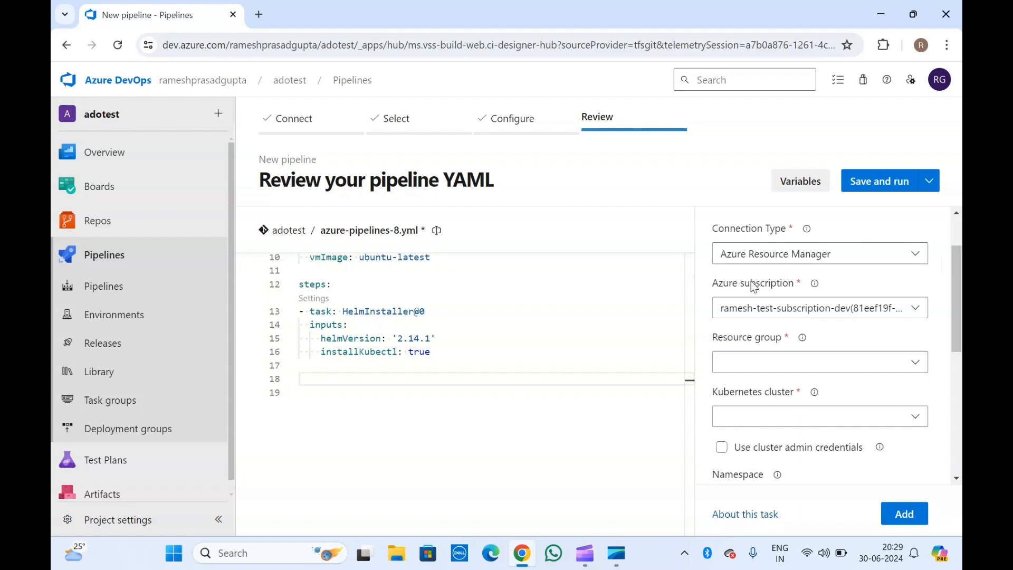
scroll(754, 286, down, 1)
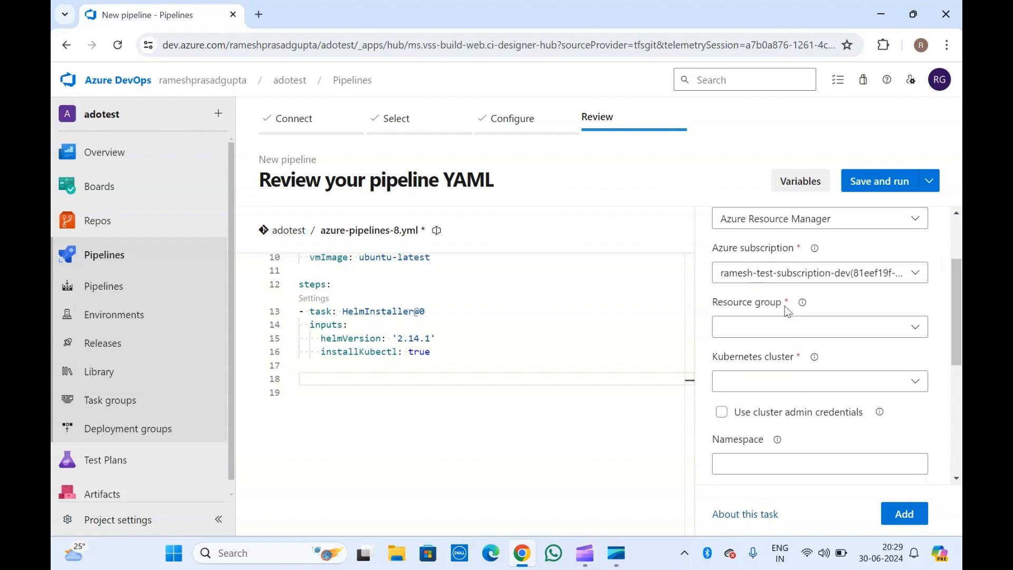
Set the Helm task's resource group to ado-rg-01 and check the field's description.
click(917, 335)
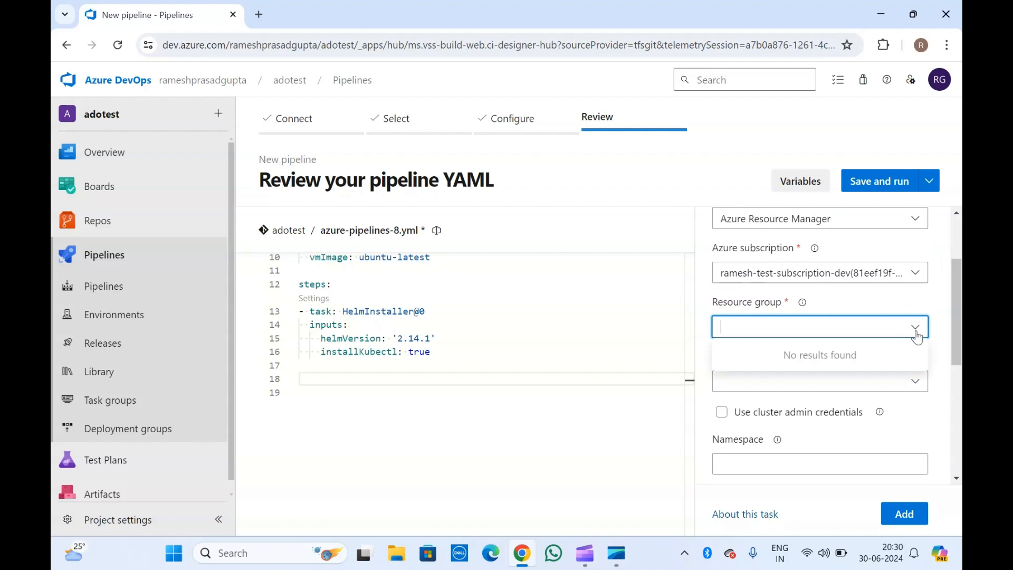
click(757, 308)
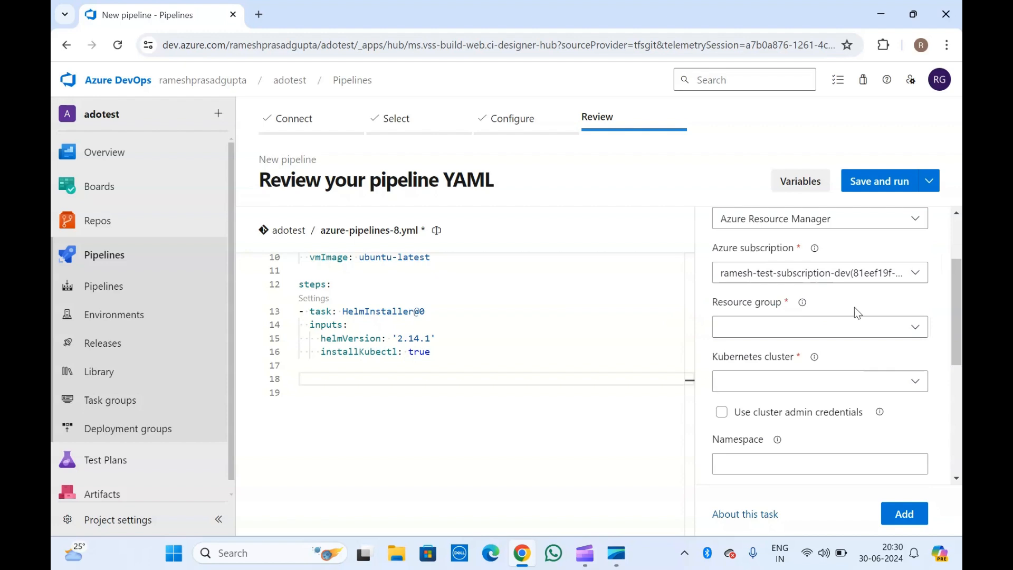
click(913, 329)
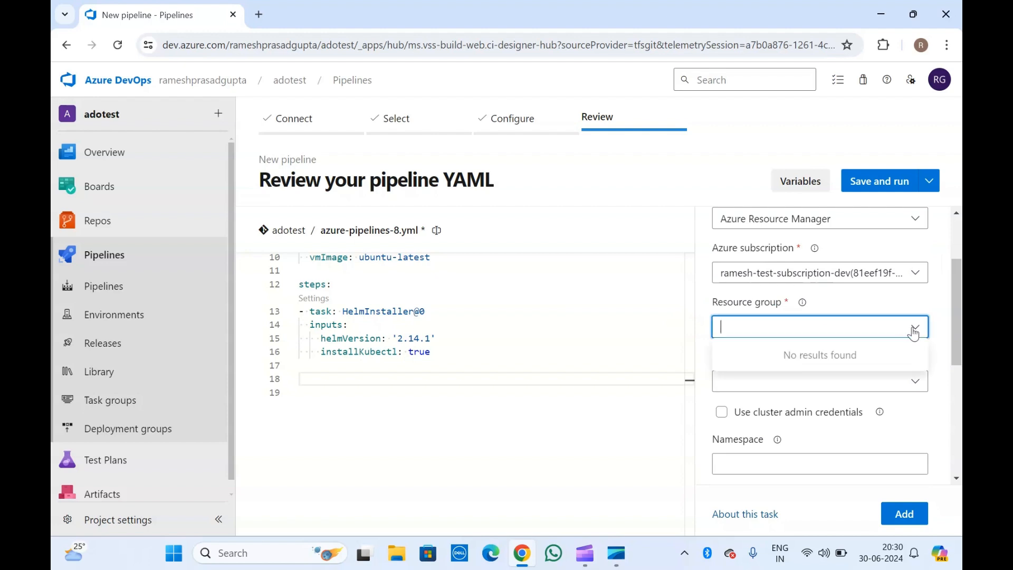
text(ado-rg-)
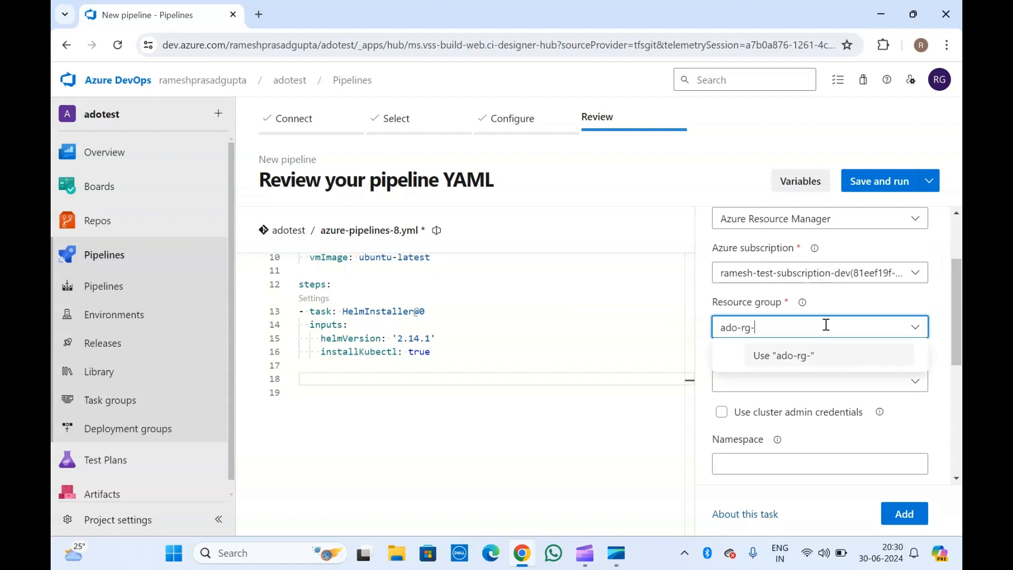
text(01)
click(814, 357)
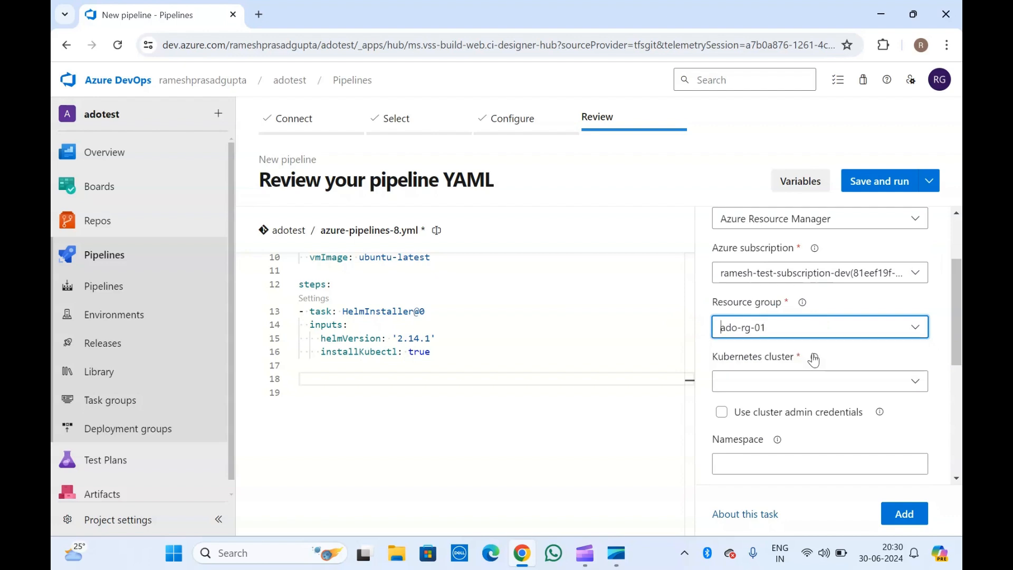
mouse_move(804, 305)
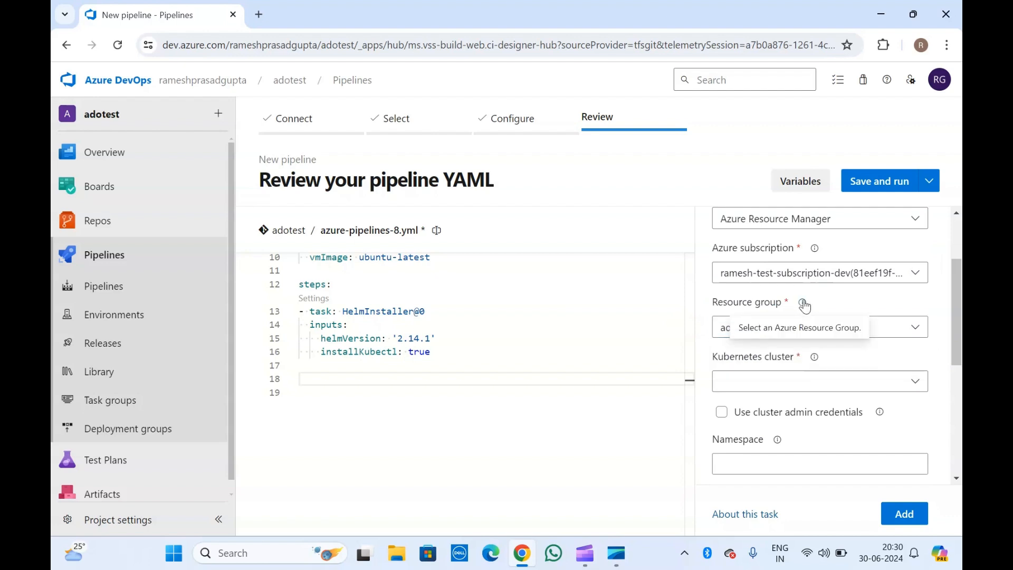
drag(739, 327, 838, 342)
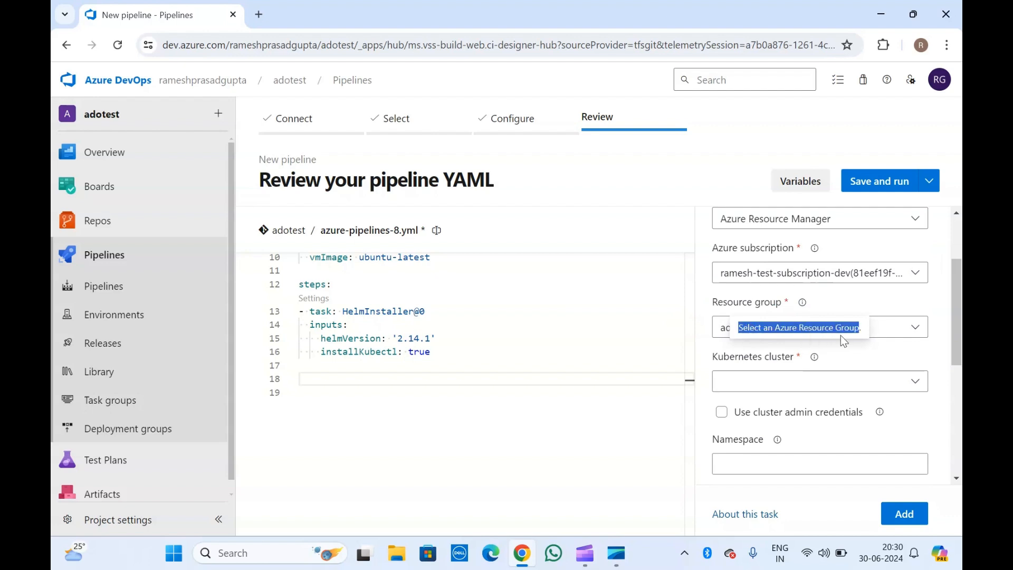
click(844, 334)
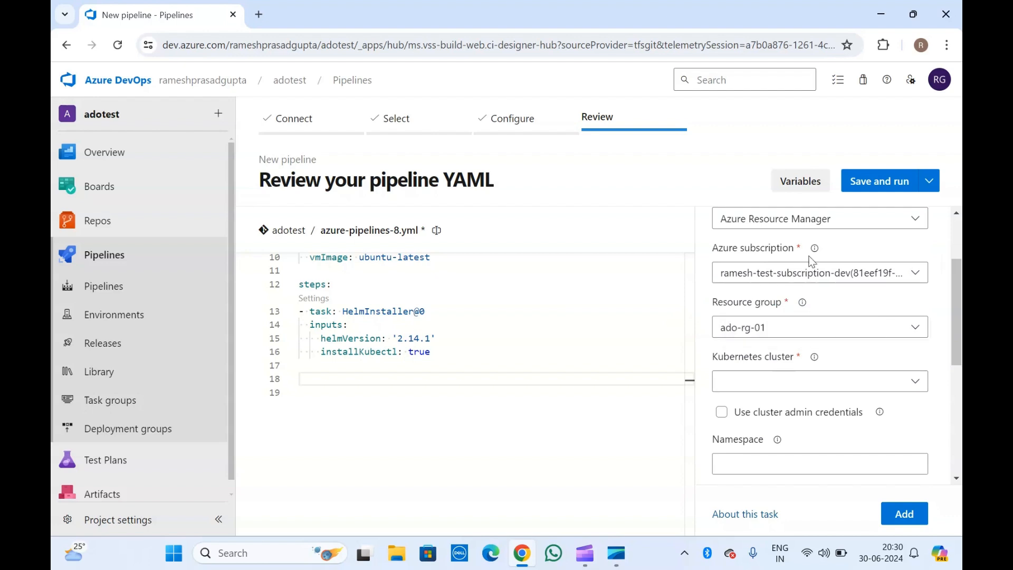
Set the Kubernetes cluster of the Helm task to aks-01.
mouse_move(815, 252)
scroll(752, 364, down, 1)
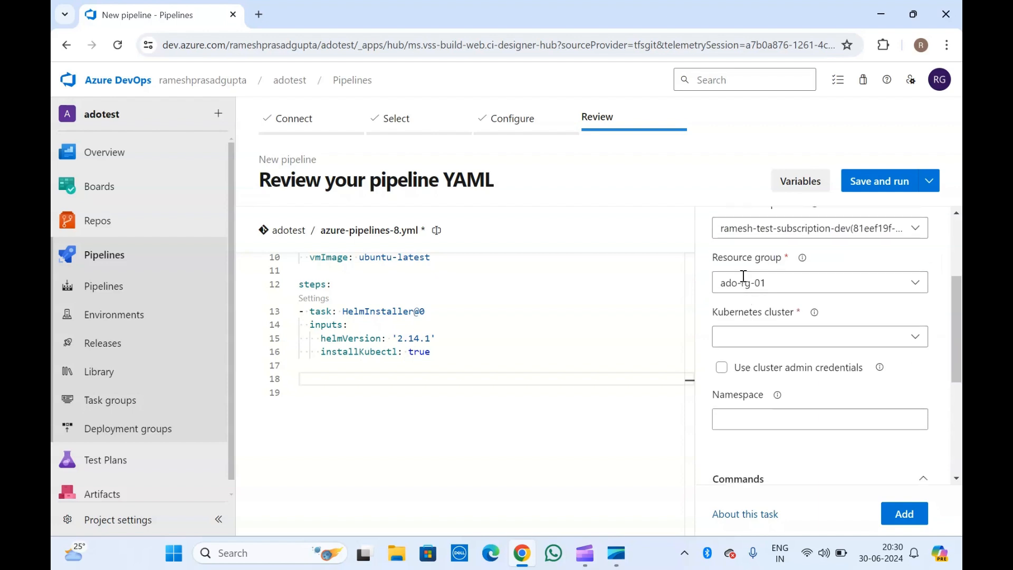
double_click(737, 259)
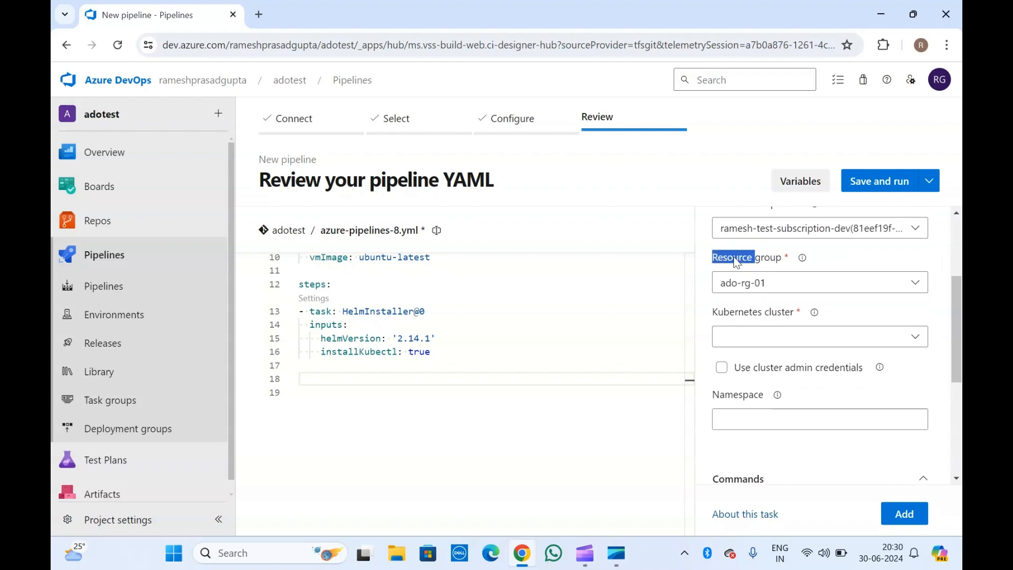
click(917, 342)
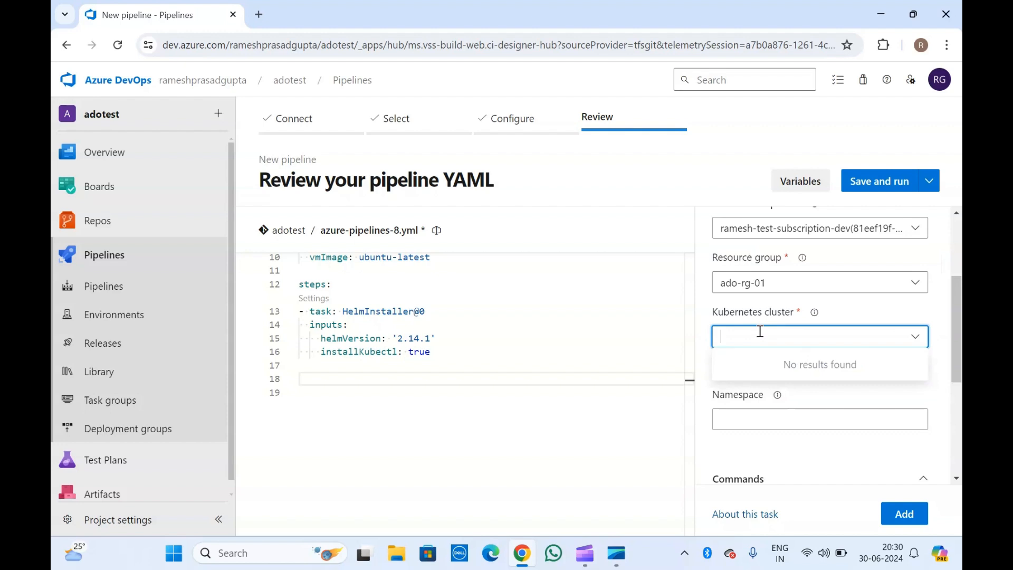
text(aks-01)
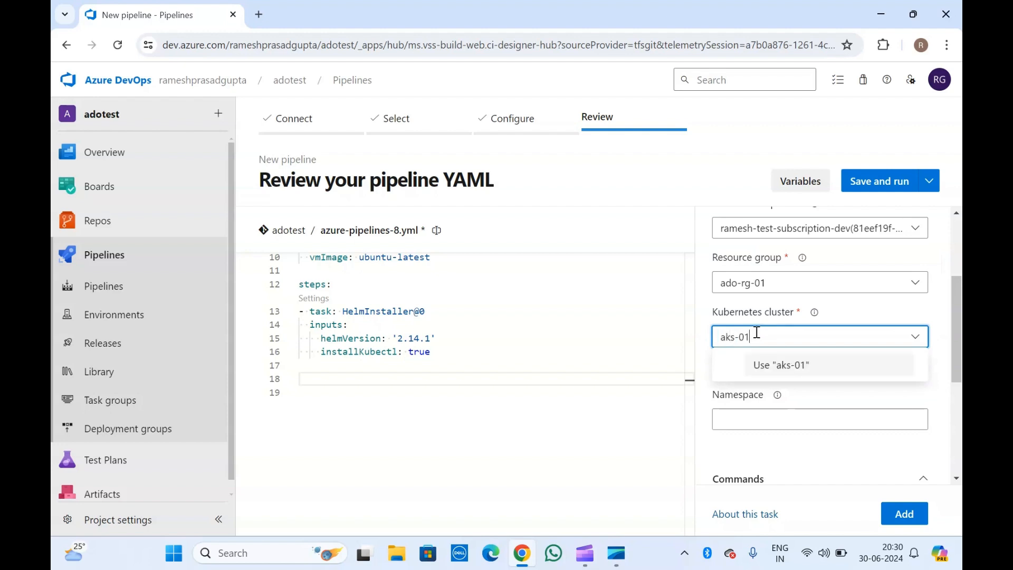
click(784, 365)
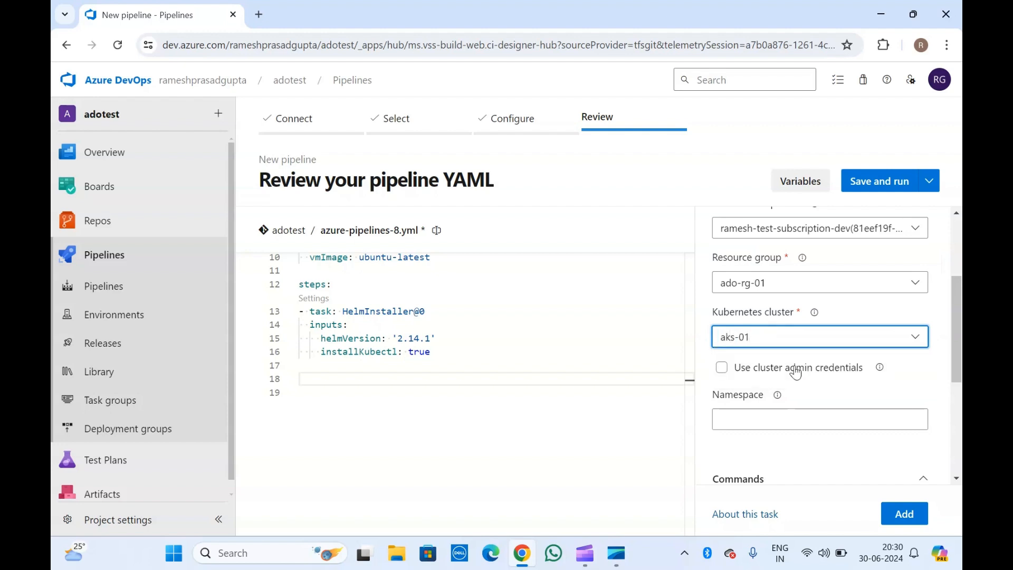
click(738, 308)
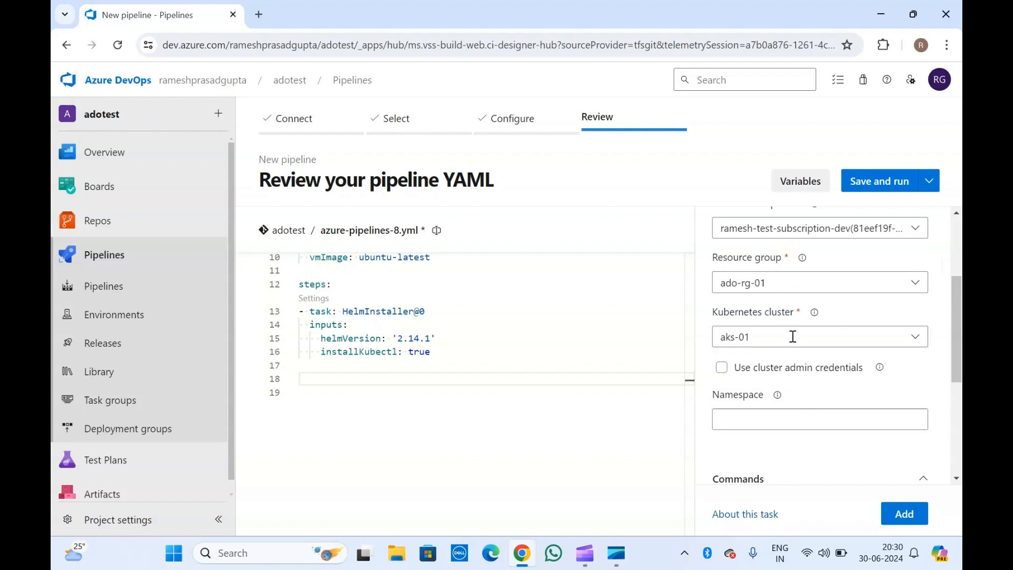
Enable the use of cluster admin credentials and set the namespace to namespace-01.
scroll(746, 317, down, 2)
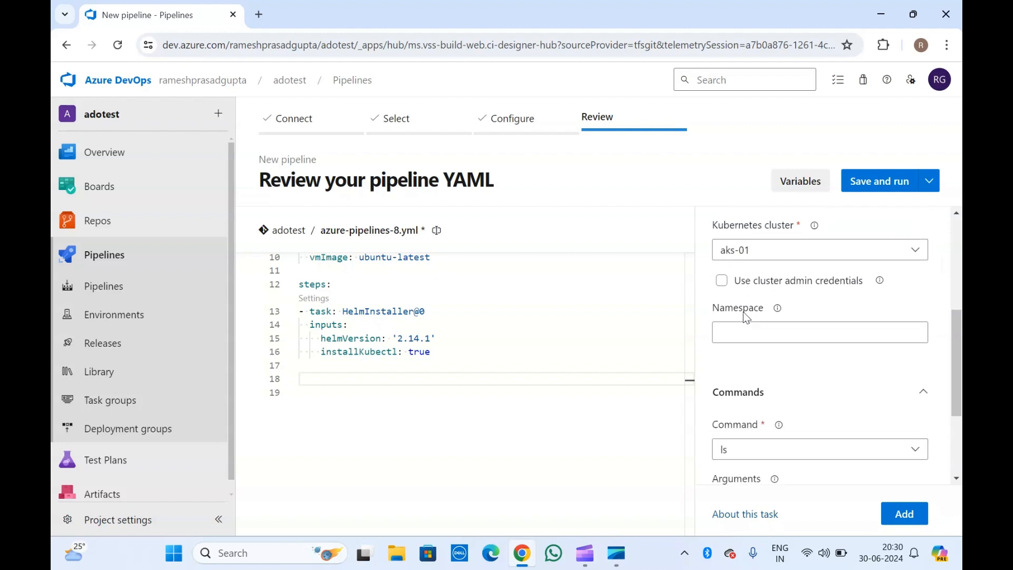
click(721, 281)
mouse_move(882, 283)
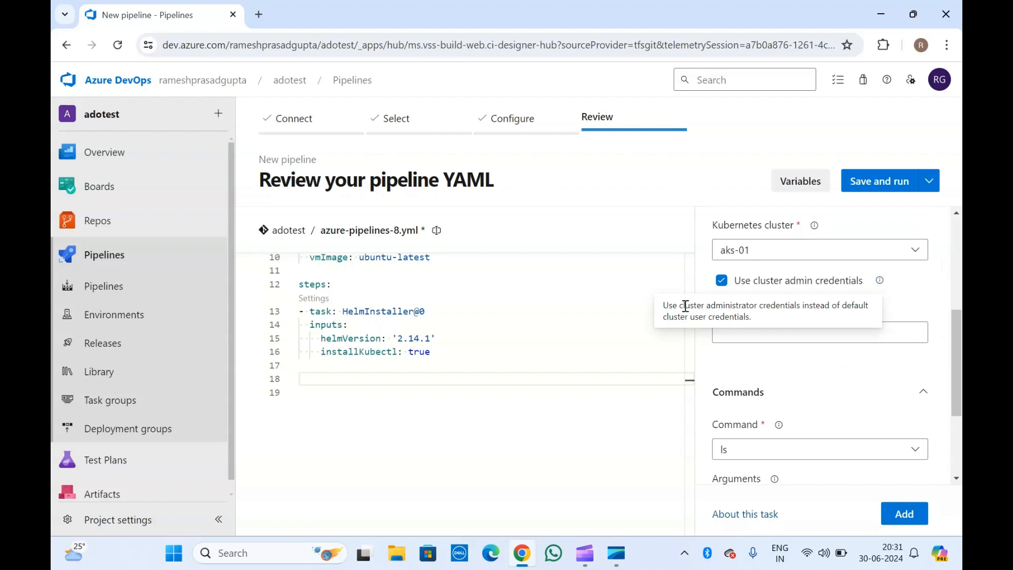
triple_click(665, 304)
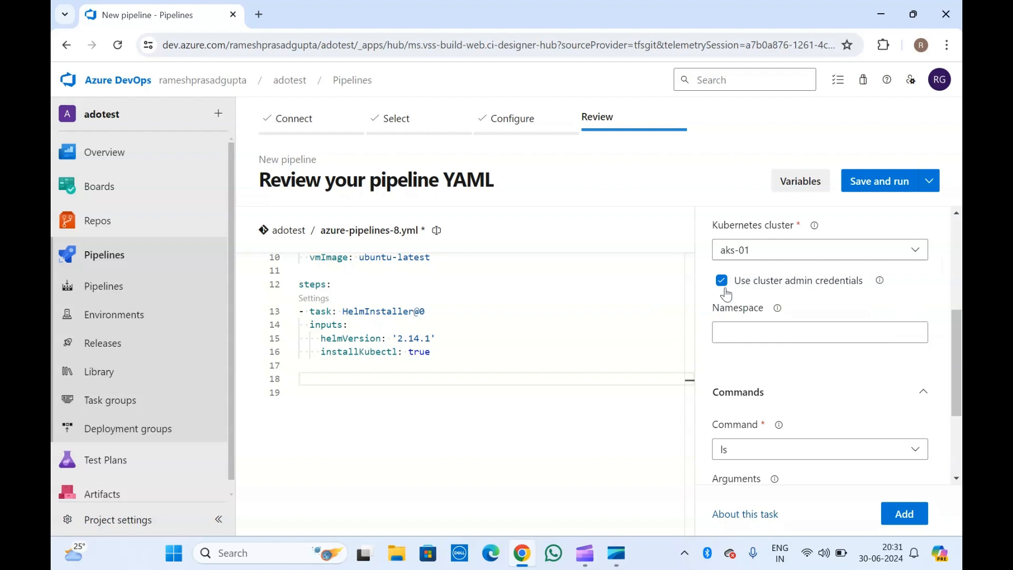
click(768, 335)
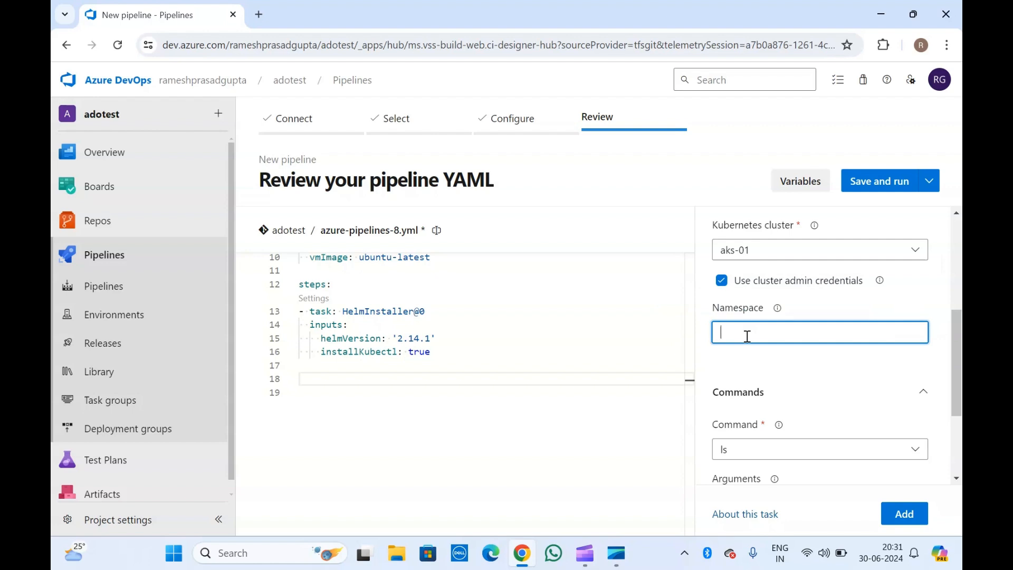
text(namespace-01)
click(745, 314)
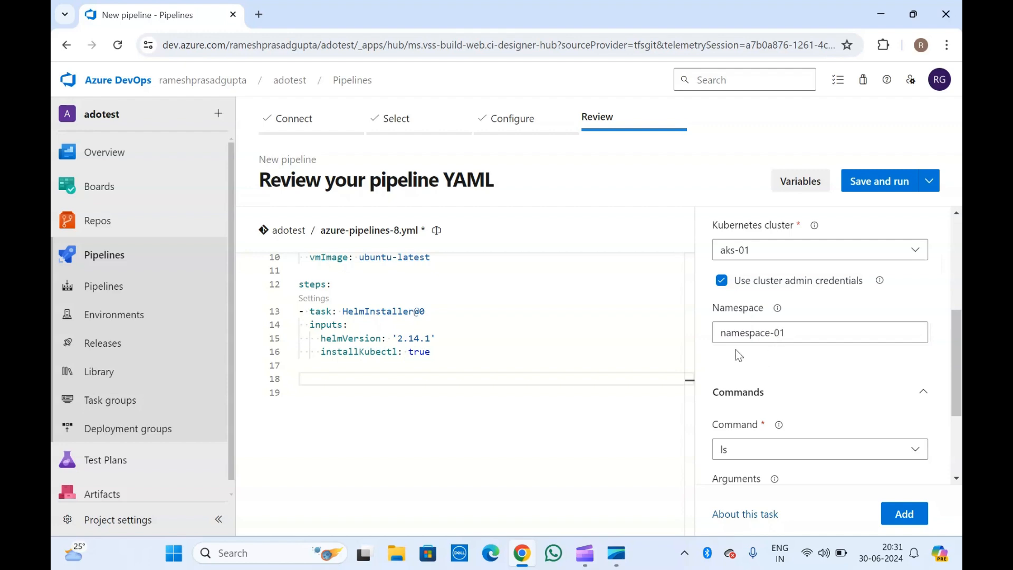
Look through the available Helm commands and set the task's command to package.
scroll(736, 351, down, 2)
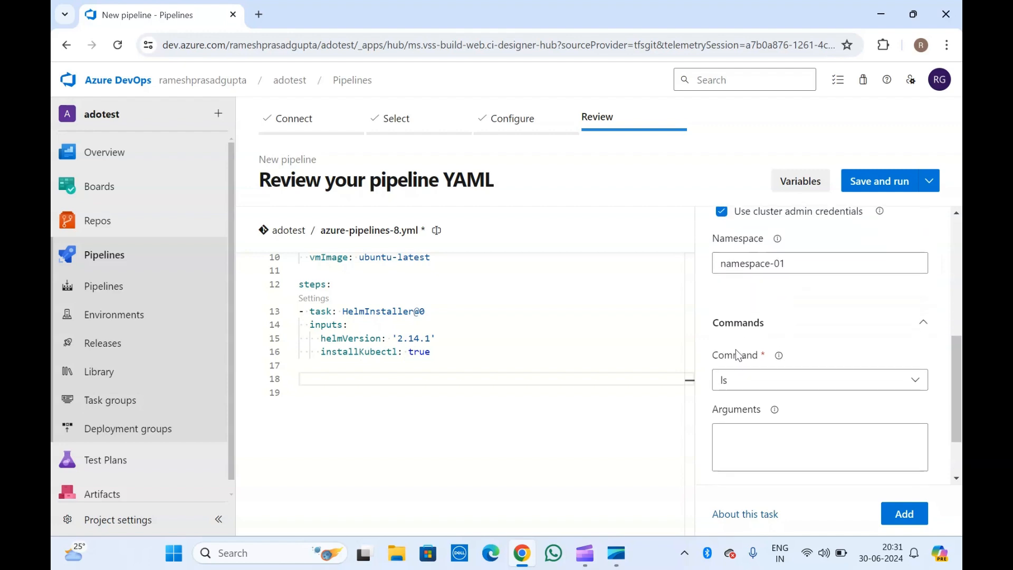
scroll(737, 351, down, 2)
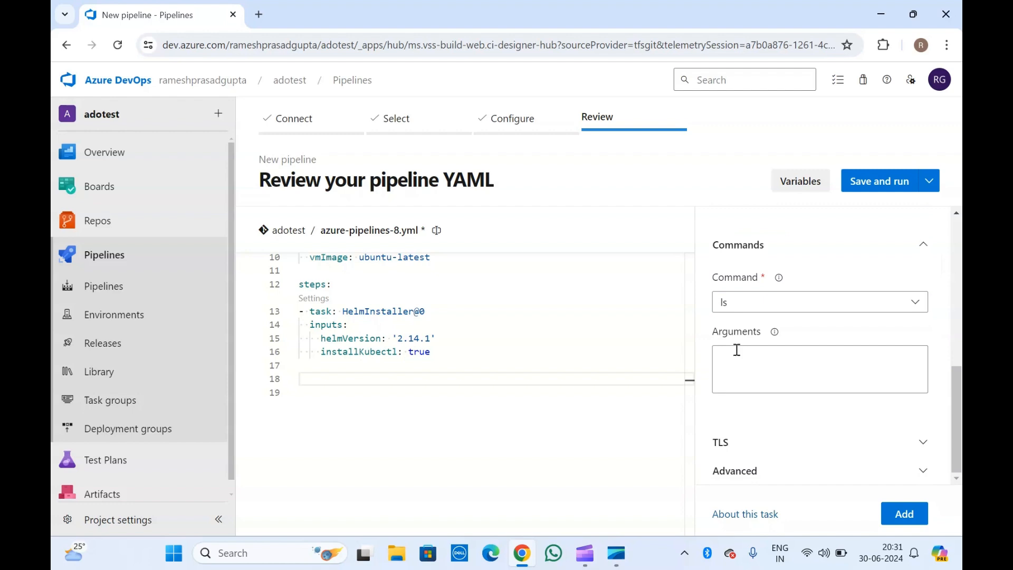
click(917, 304)
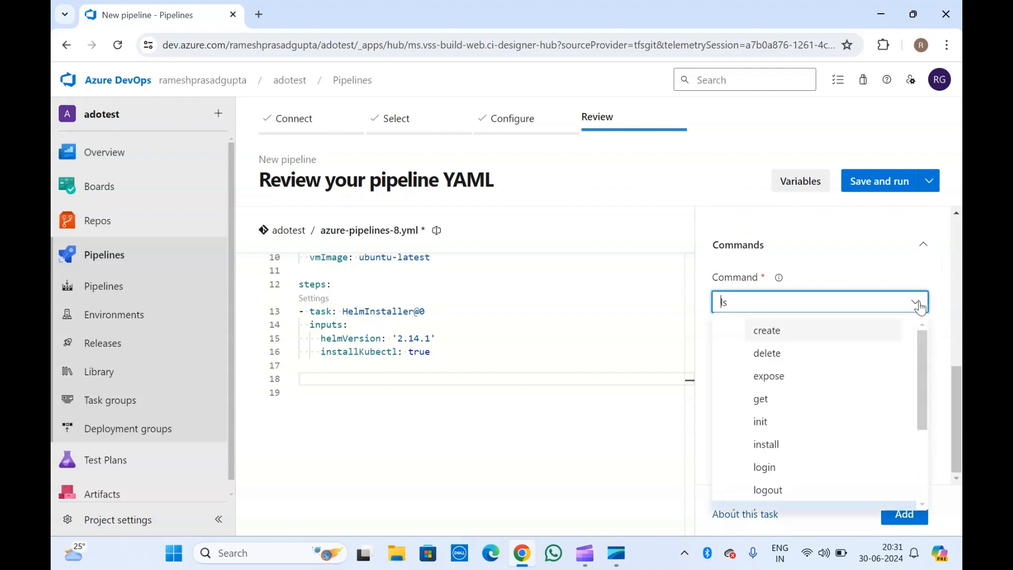
scroll(807, 432, down, 3)
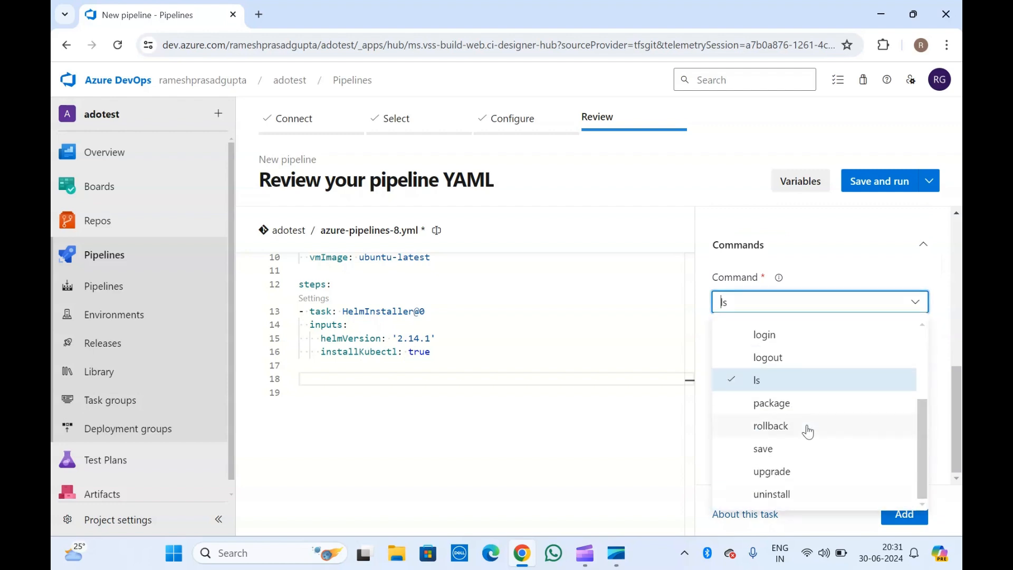
scroll(808, 432, up, 3)
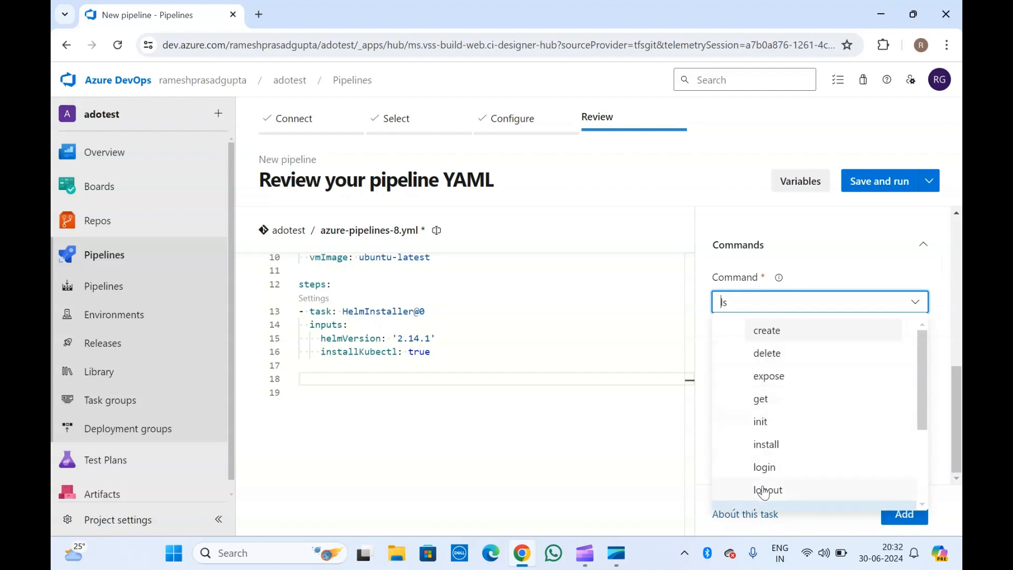
scroll(782, 342, down, 3)
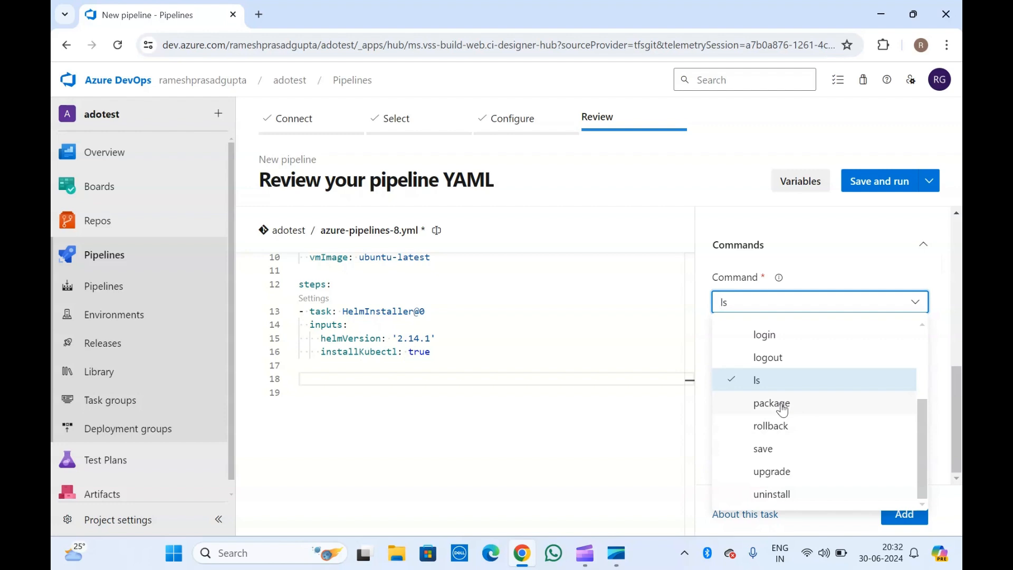
scroll(783, 410, up, 3)
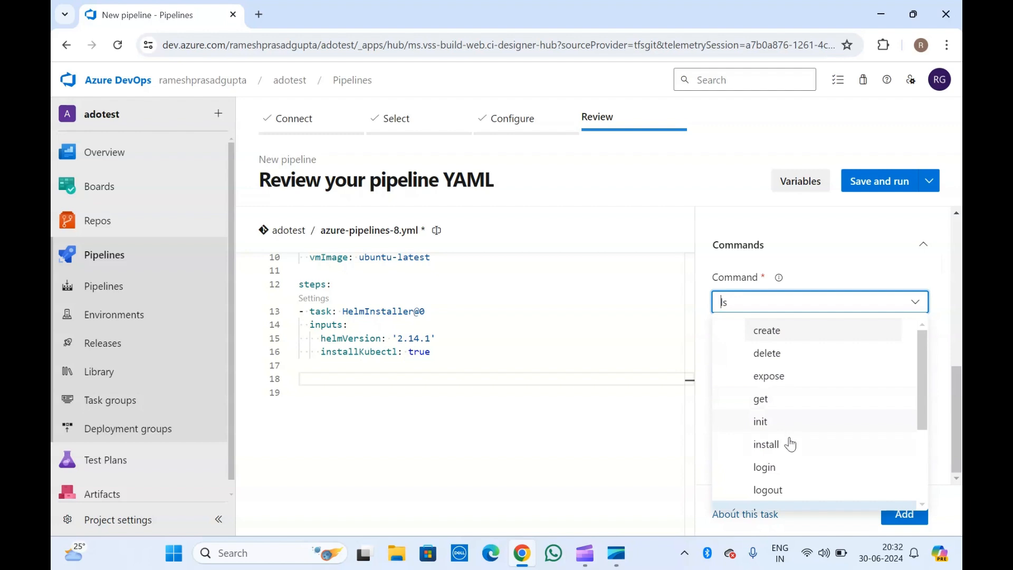
scroll(780, 494, down, 3)
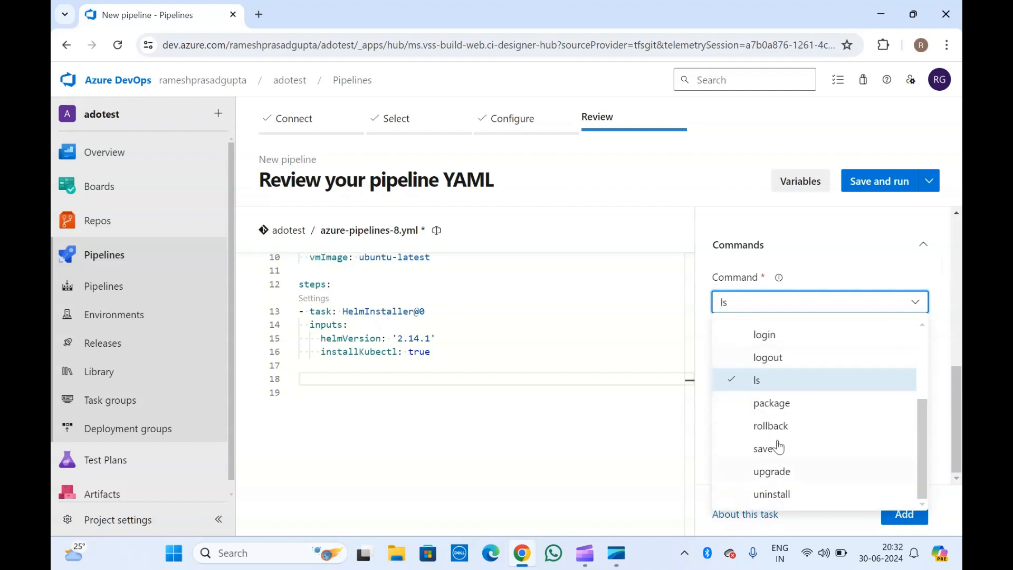
click(785, 404)
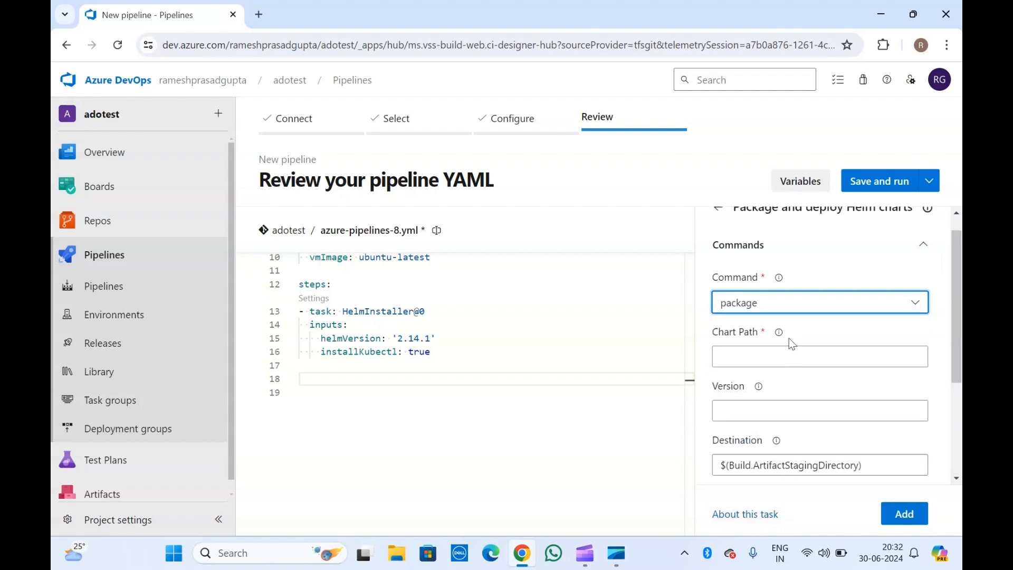
Set the chart path of the package command to ./root/helm-chart.yml.
scroll(792, 340, up, 1)
scroll(790, 339, down, 2)
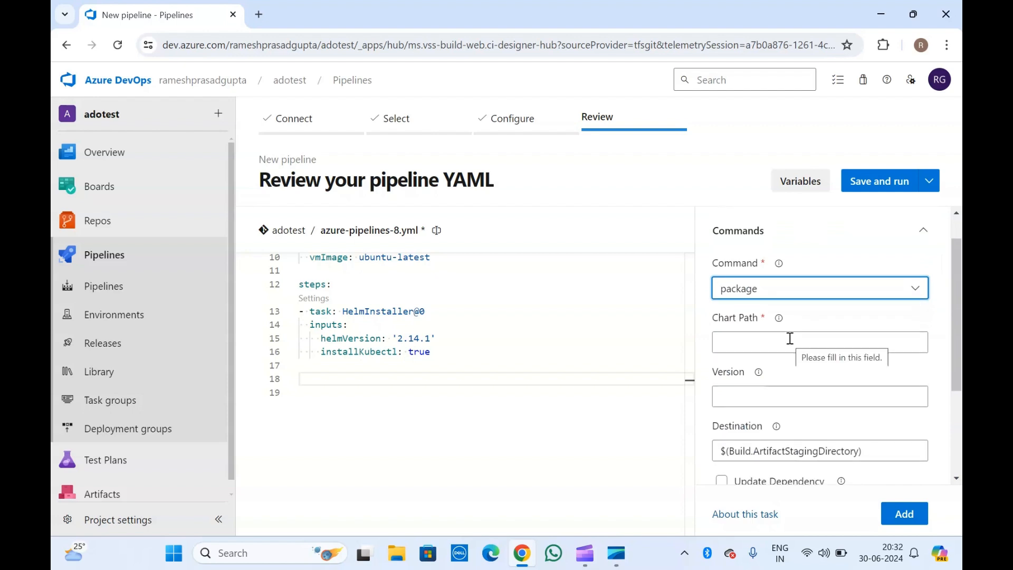
click(755, 325)
click(747, 344)
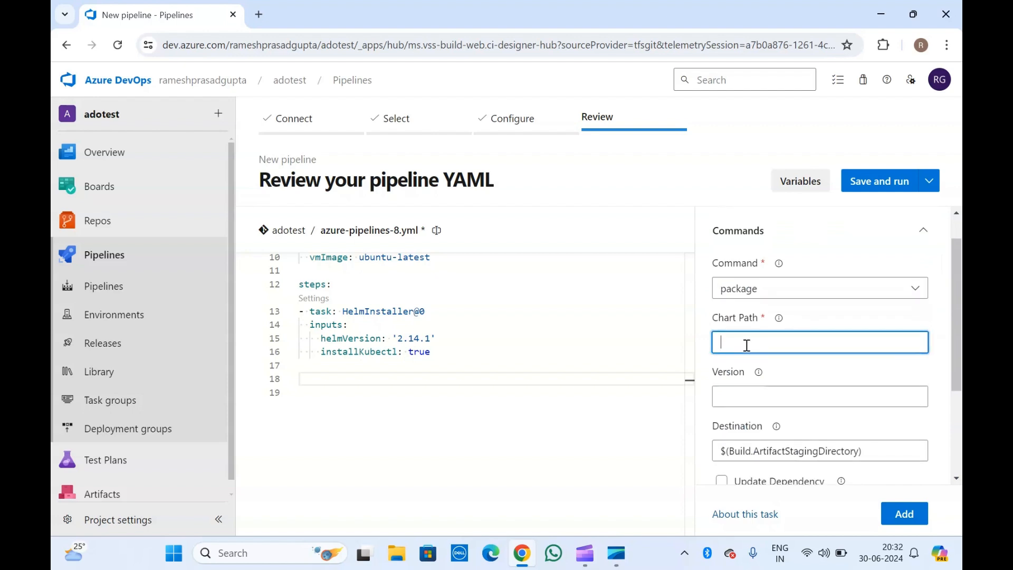
text(./root/helm-chart.yml)
click(755, 320)
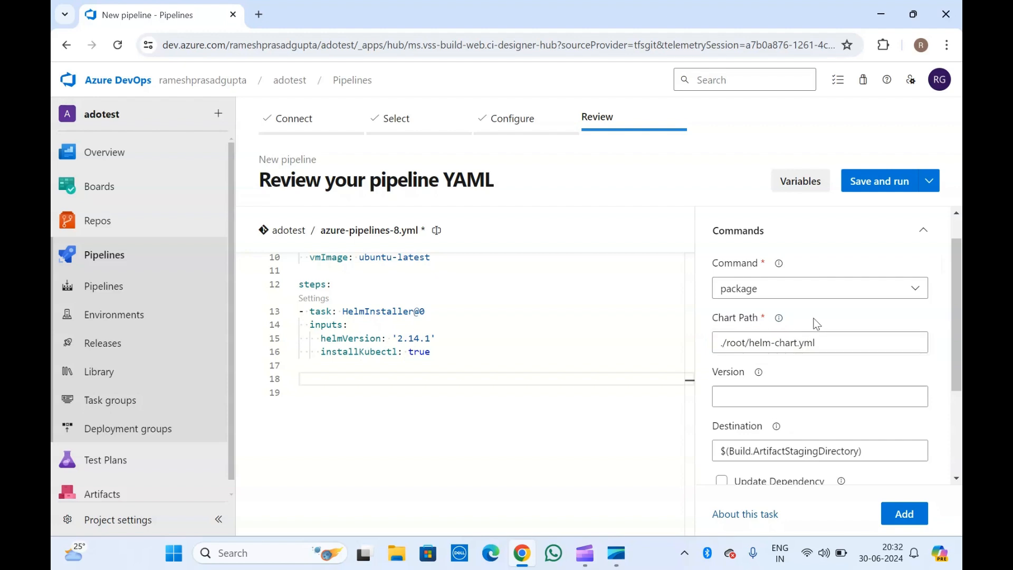
click(827, 343)
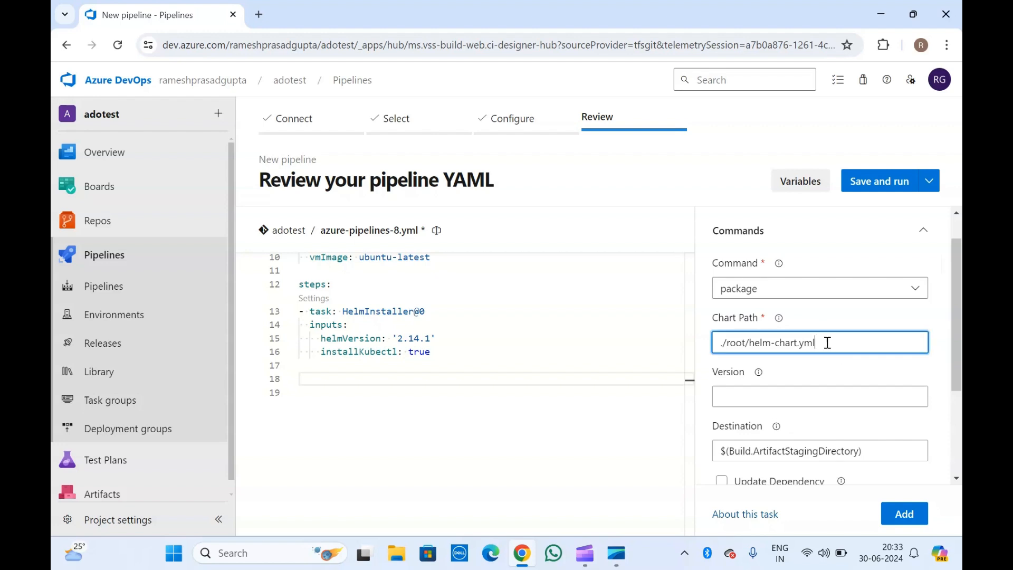
drag(827, 343, 751, 343)
click(741, 314)
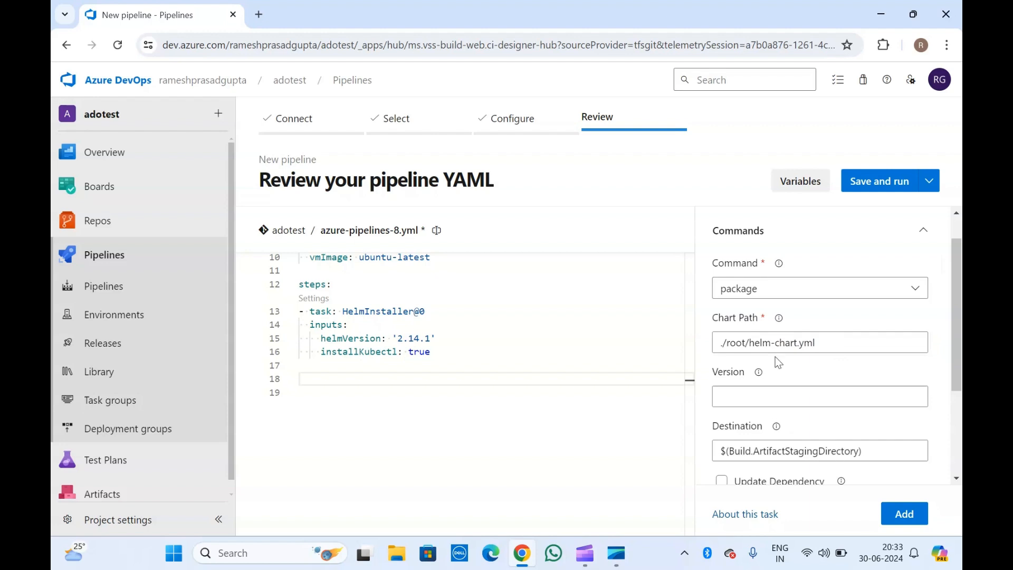
click(733, 343)
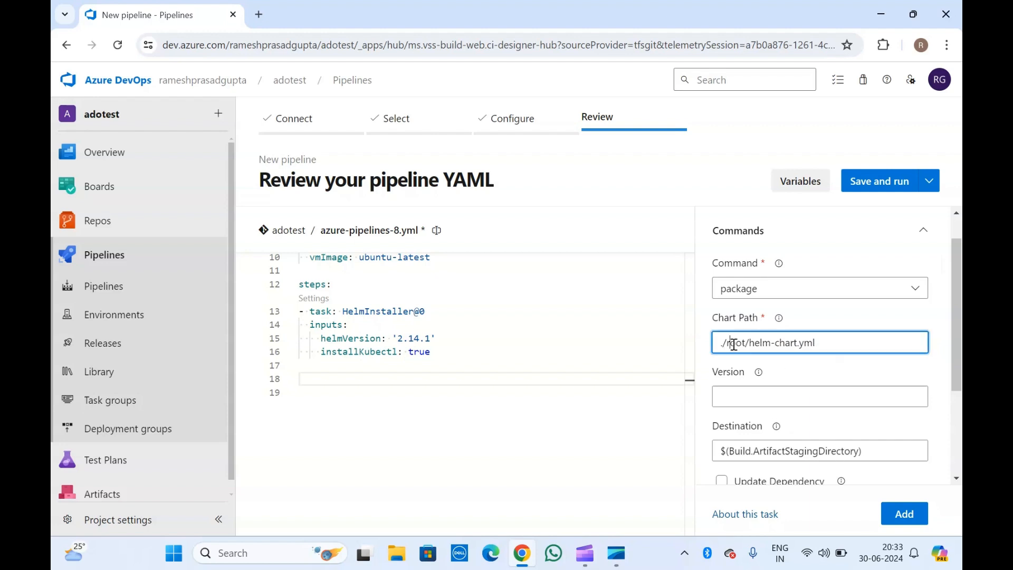
click(751, 321)
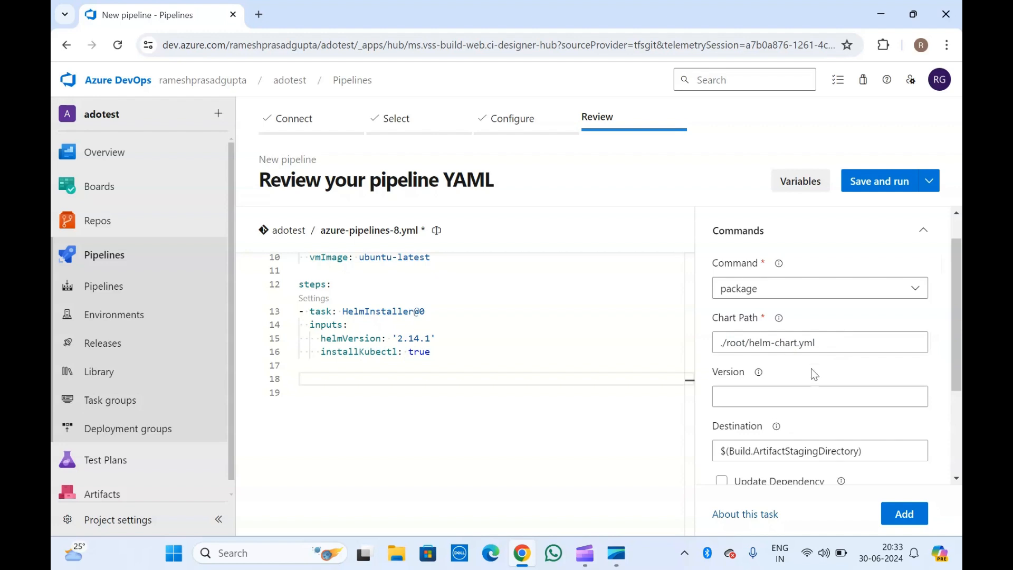
Examine the optional version setting of the Helm package command and its description alongside the neighbouring settings.
scroll(812, 369, down, 2)
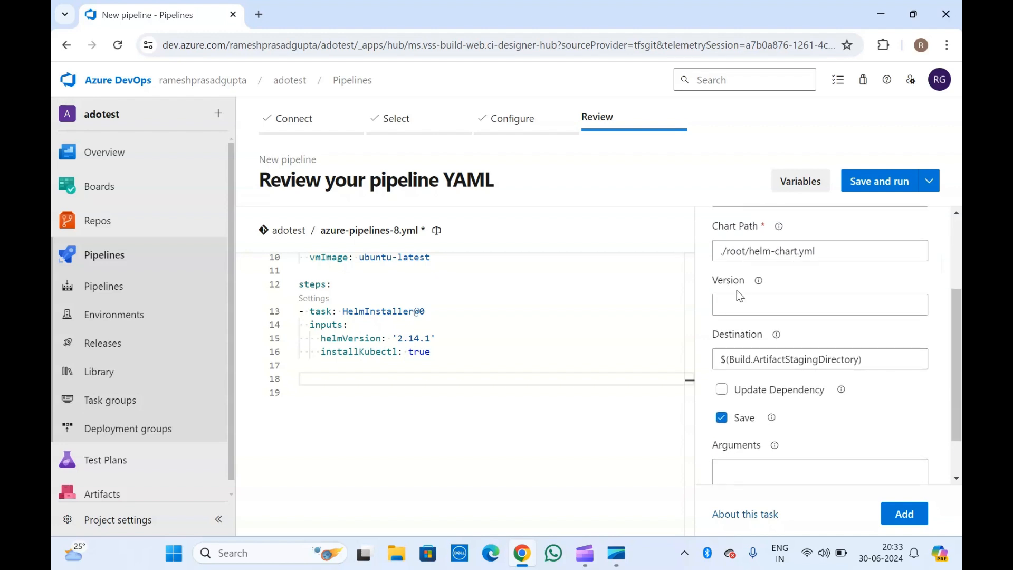
mouse_move(759, 283)
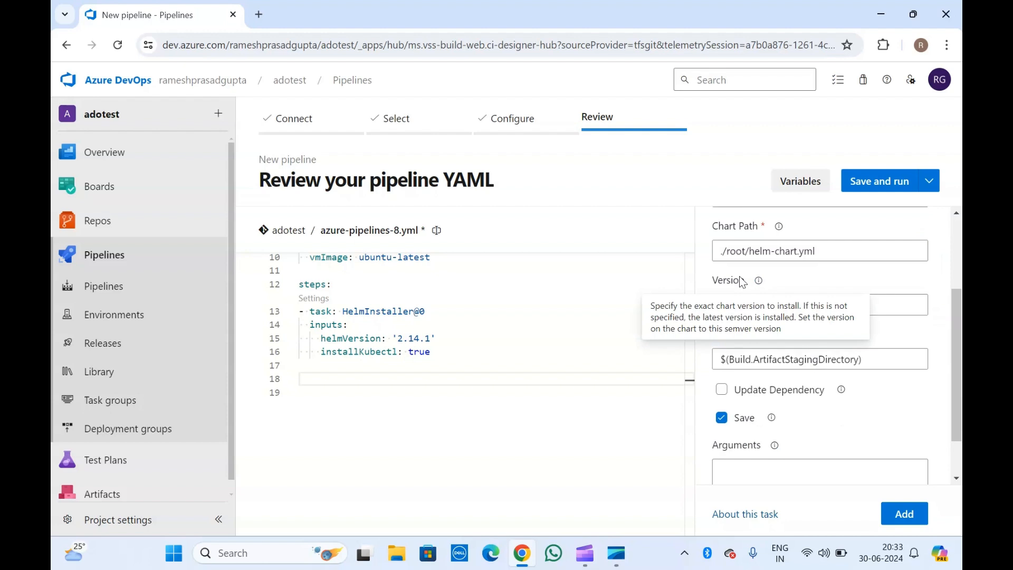
click(753, 304)
scroll(754, 305, up, 3)
scroll(754, 301, down, 3)
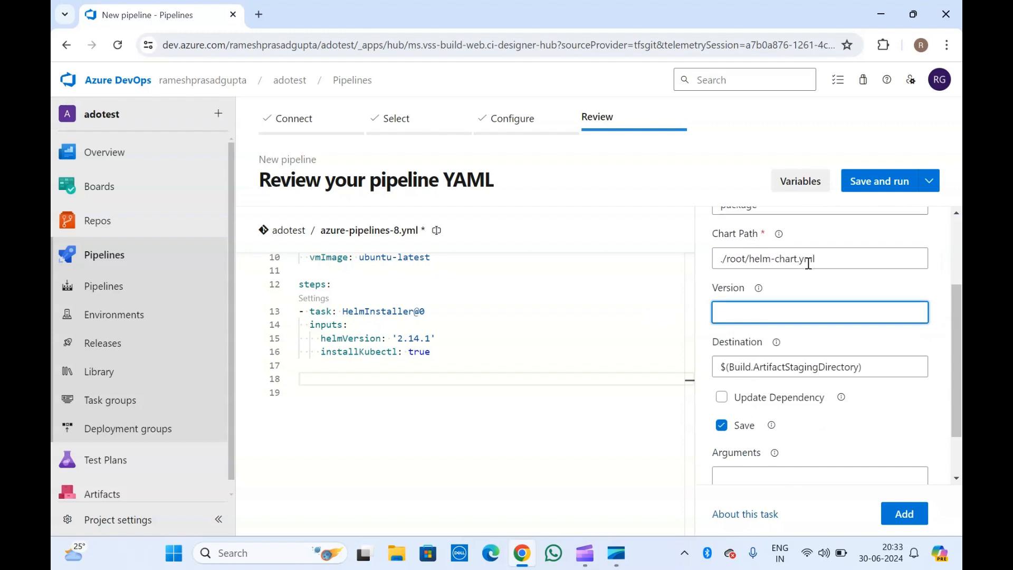
click(734, 291)
scroll(737, 296, down, 1)
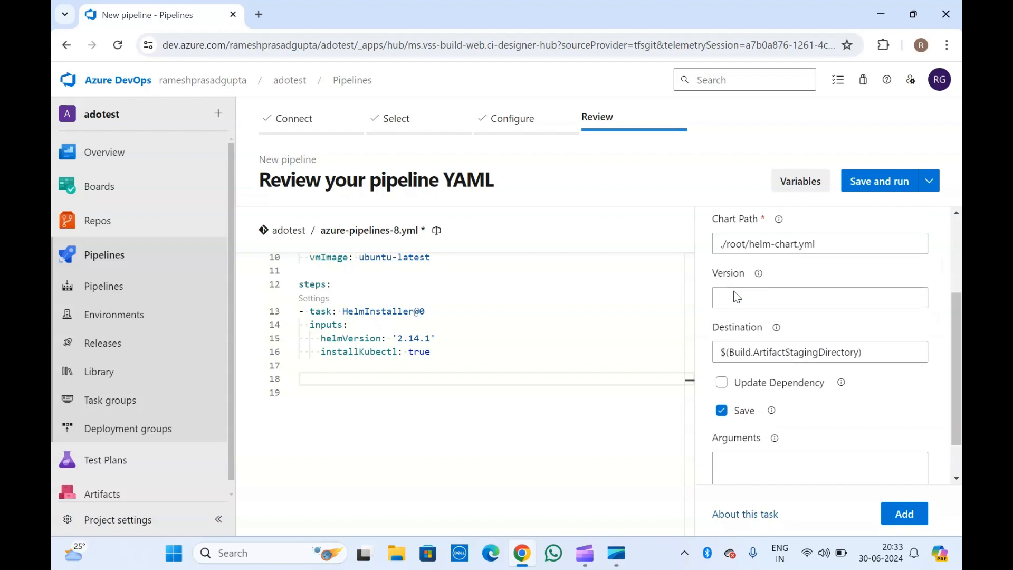
scroll(734, 291, up, 3)
scroll(734, 291, down, 4)
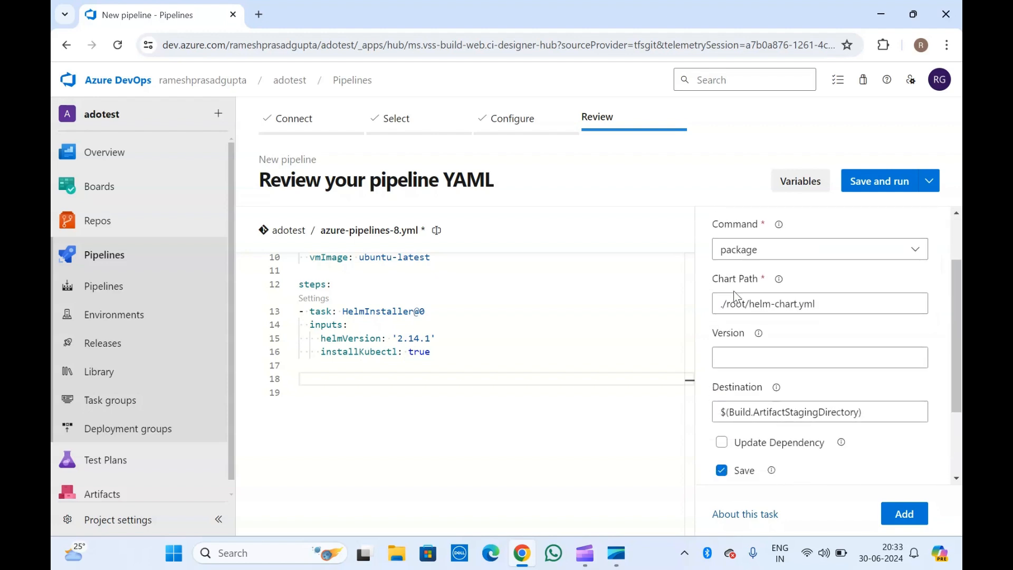
Set the destination of the Helm package command to $(Build.ArtifactStagingDirectory)/package.
click(892, 302)
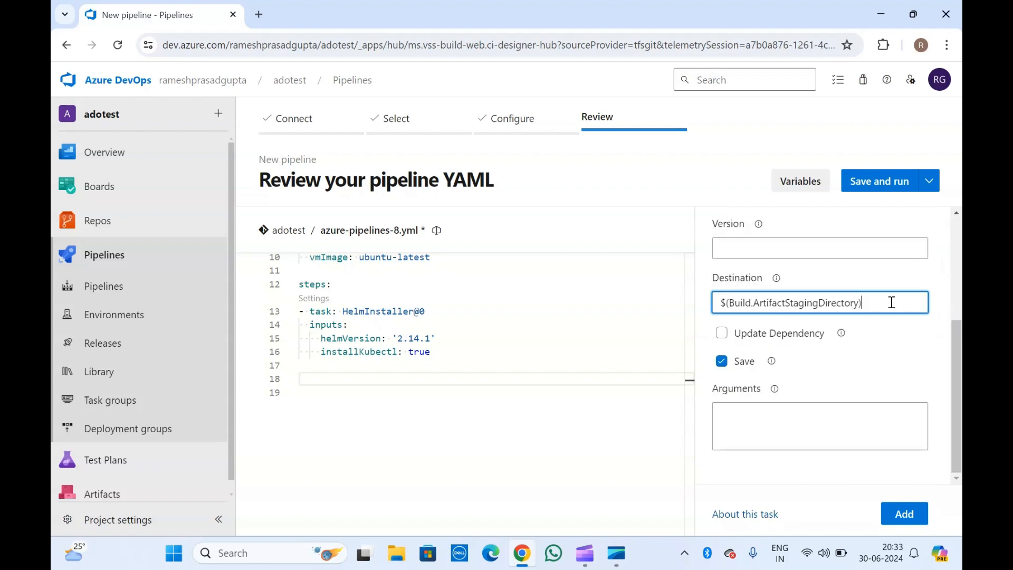
click(728, 278)
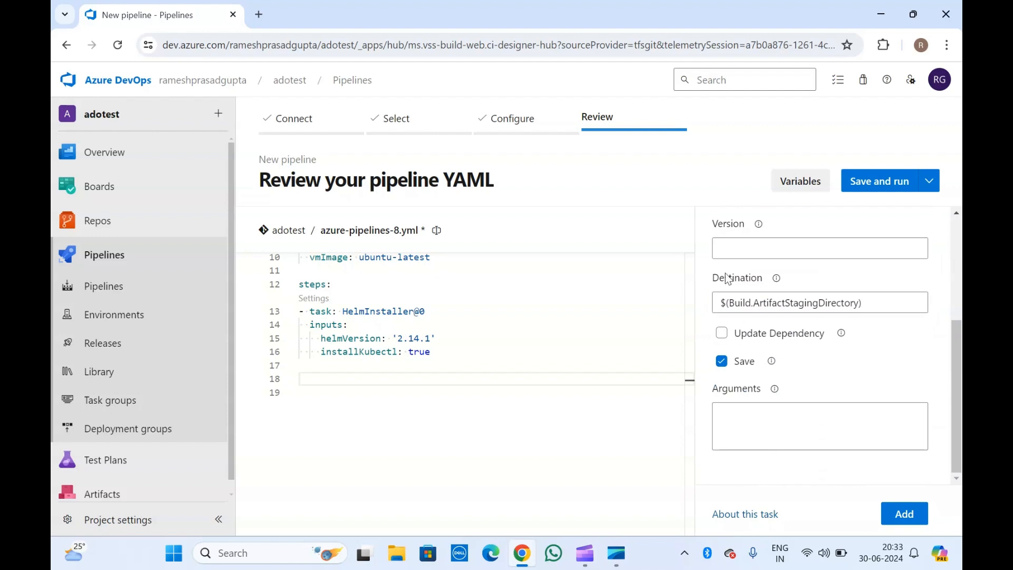
scroll(735, 289, up, 4)
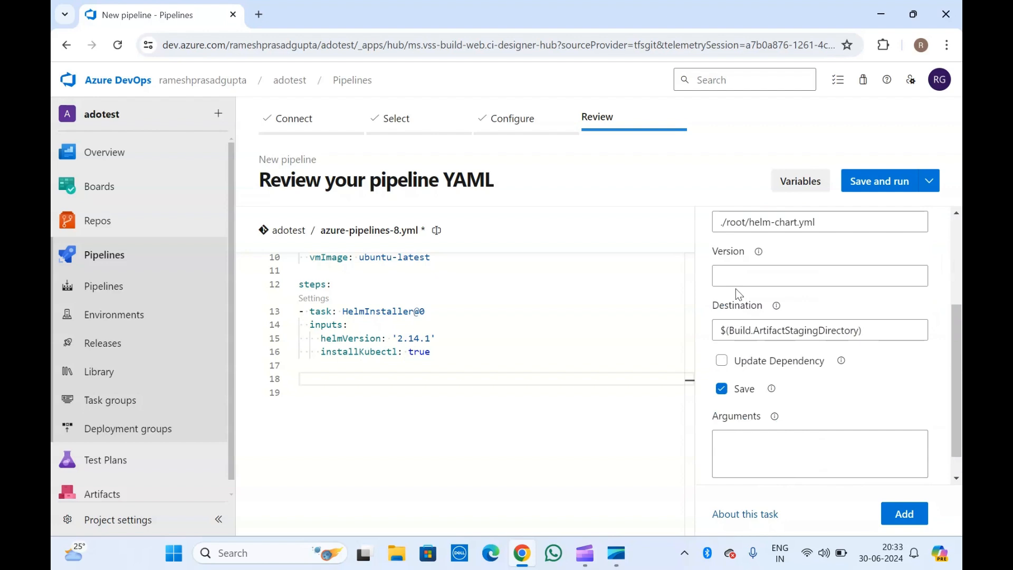
scroll(736, 290, down, 1)
scroll(790, 389, down, 3)
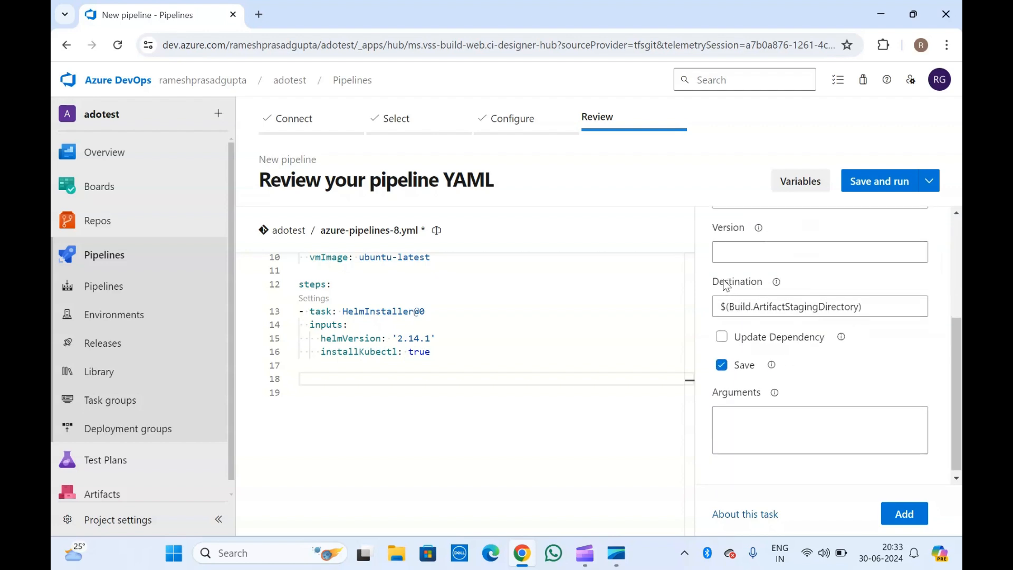
click(876, 307)
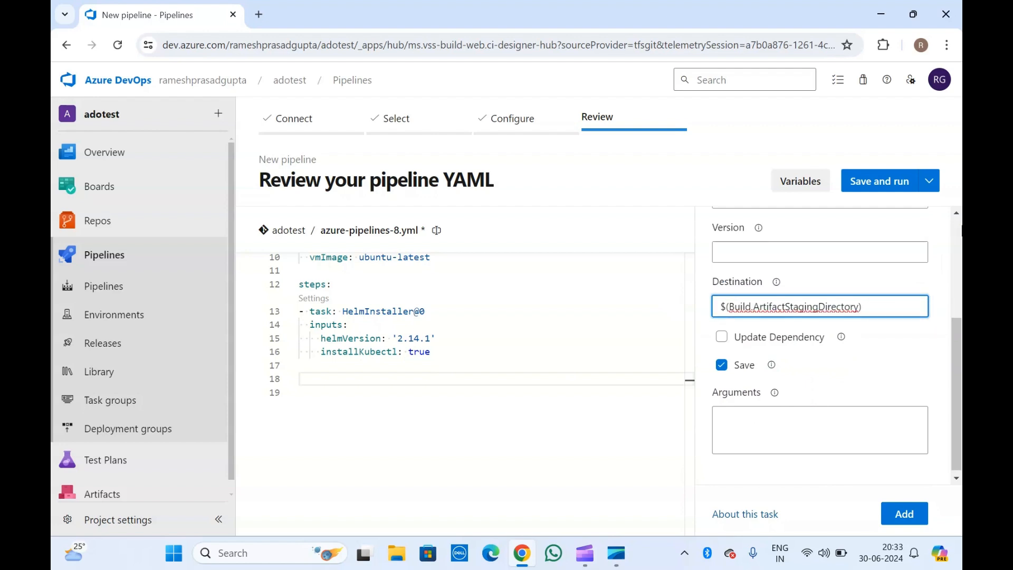
text(/package)
scroll(752, 277, up, 3)
scroll(751, 278, down, 3)
scroll(755, 282, up, 3)
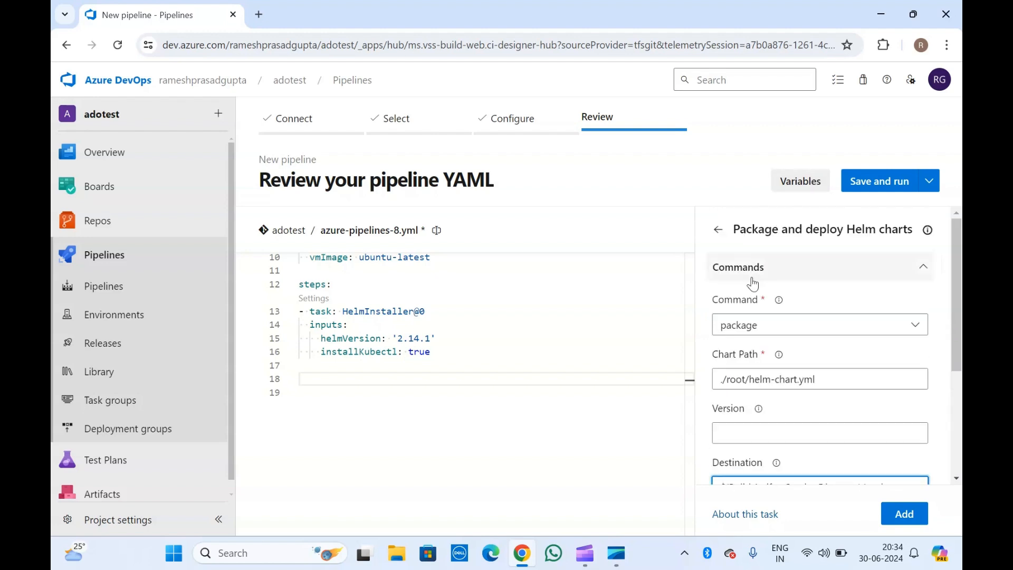
scroll(753, 284, down, 3)
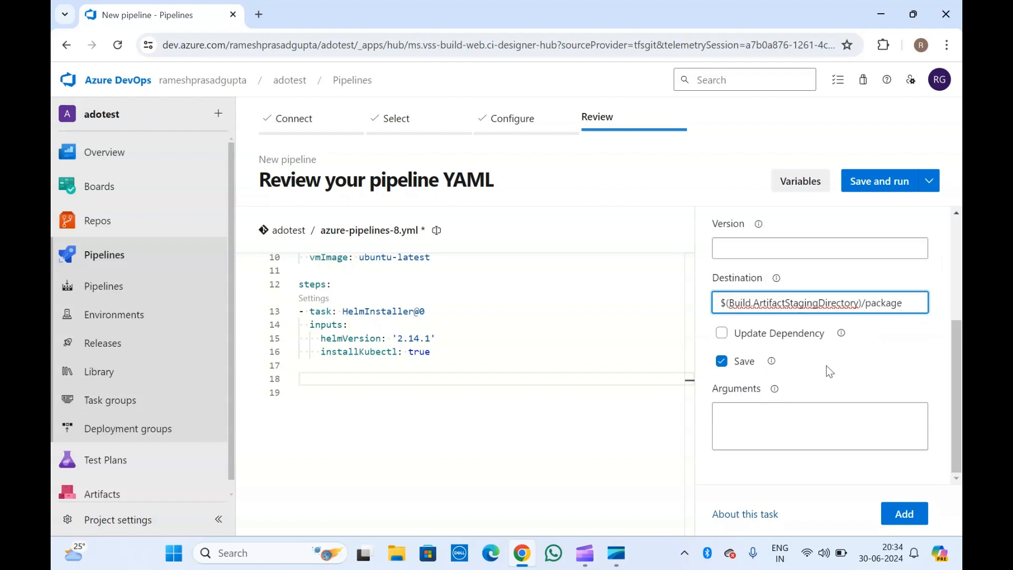
Leave the arguments empty and insert the configured Helm package task at line 18 of the pipeline YAML.
click(749, 415)
scroll(749, 415, up, 5)
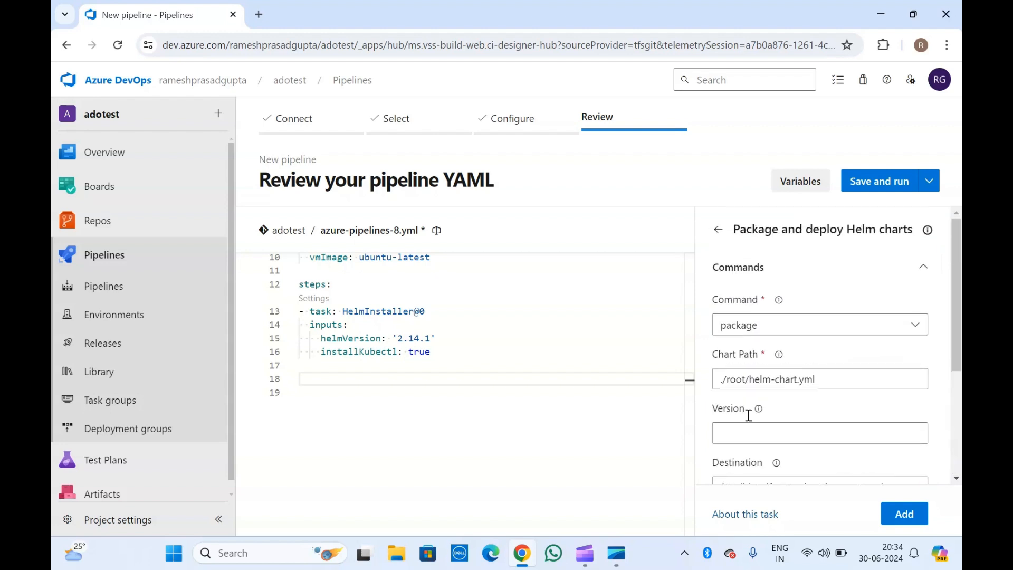
scroll(751, 341, down, 4)
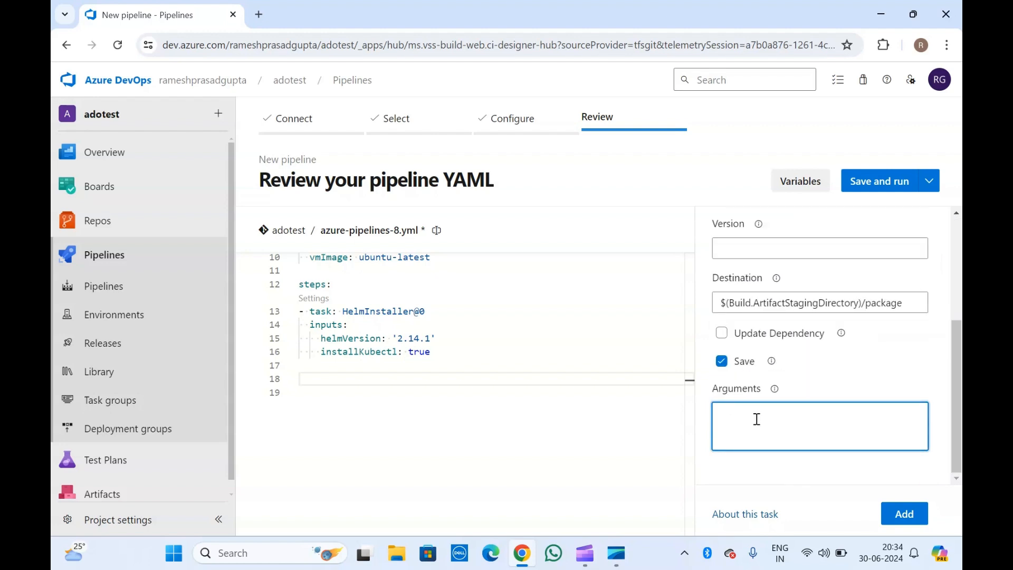
click(304, 384)
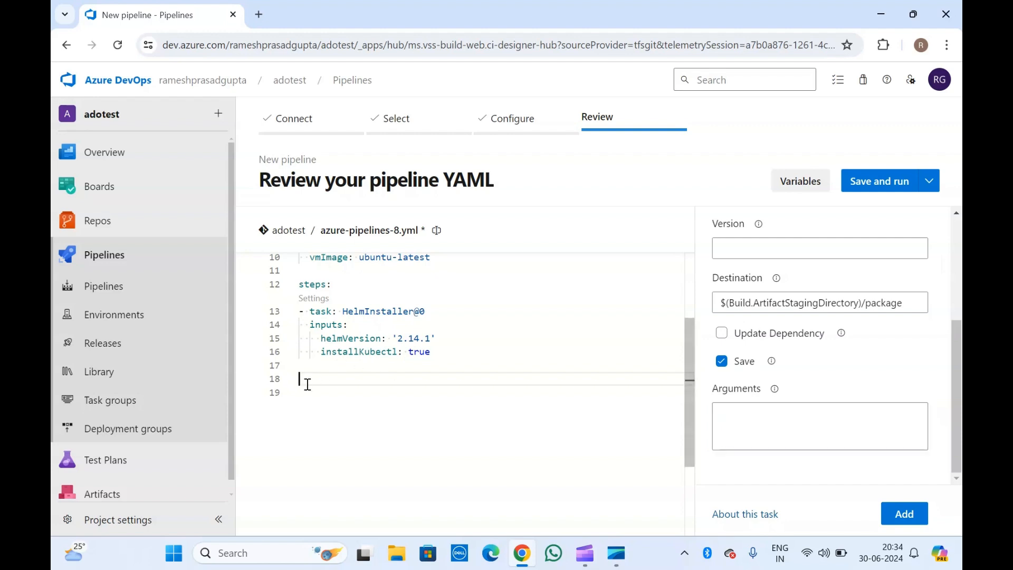
click(768, 417)
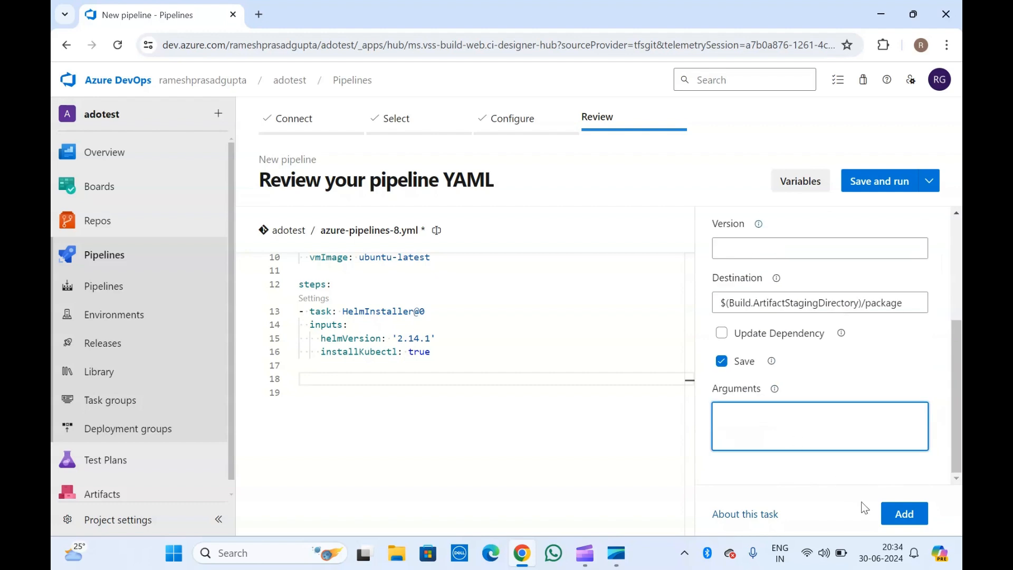
click(904, 514)
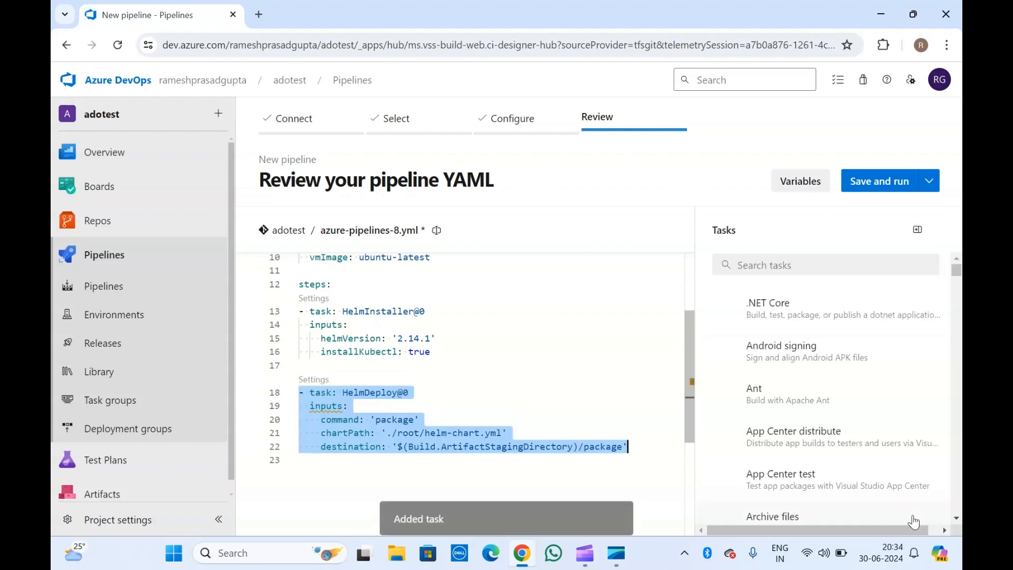
Review the HelmDeploy@0 task in the YAML, including its package command, chart path and destination.
click(359, 365)
scroll(359, 366, down, 2)
scroll(359, 366, up, 3)
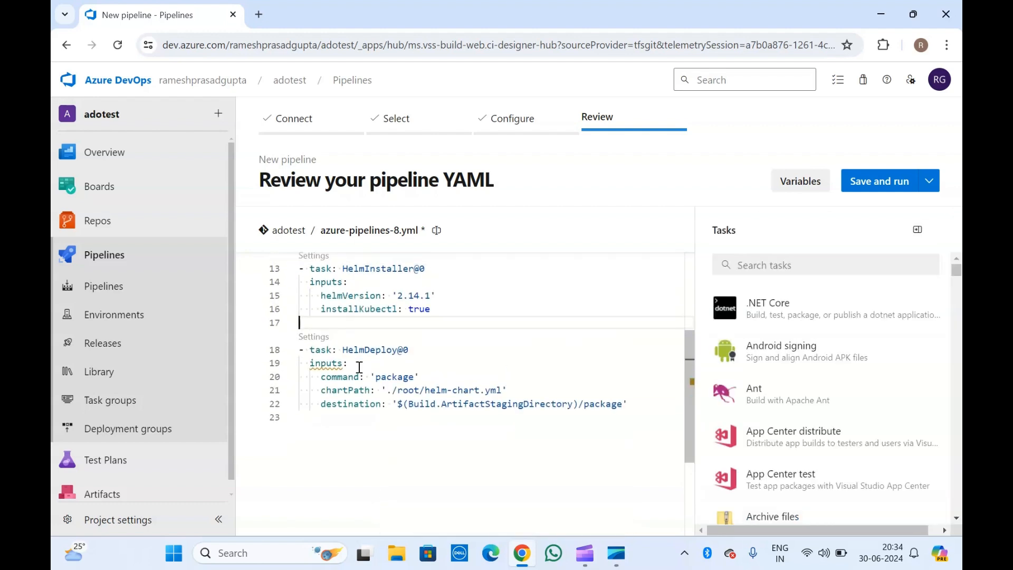
double_click(382, 348)
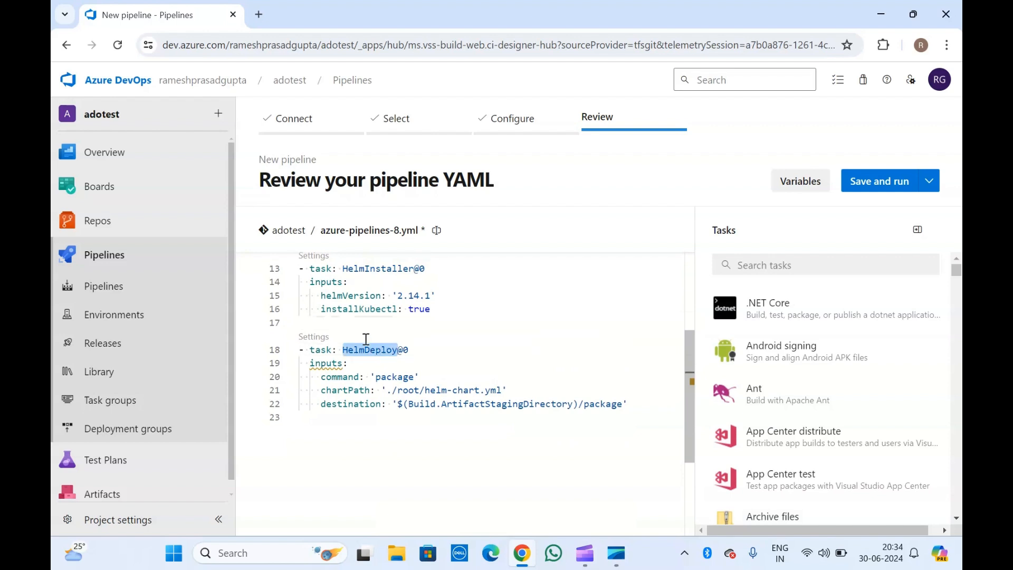
click(344, 327)
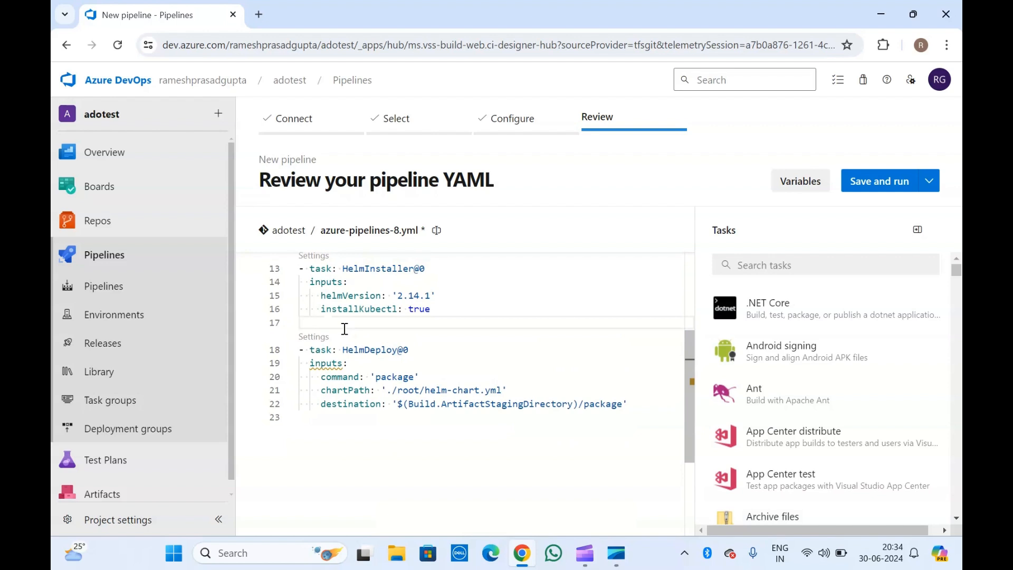
double_click(609, 405)
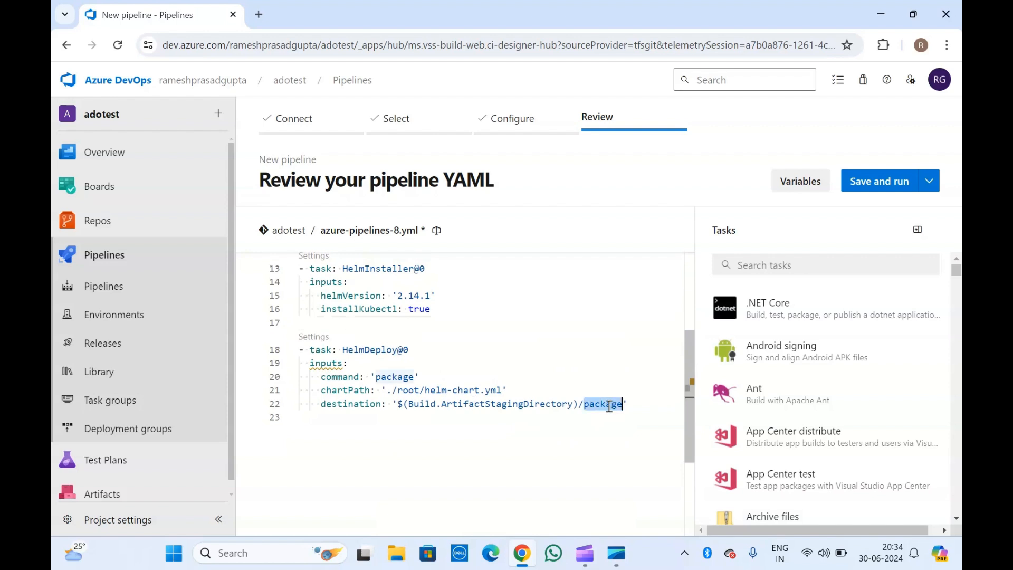
click(345, 340)
scroll(346, 340, down, 1)
scroll(345, 341, down, 1)
click(639, 337)
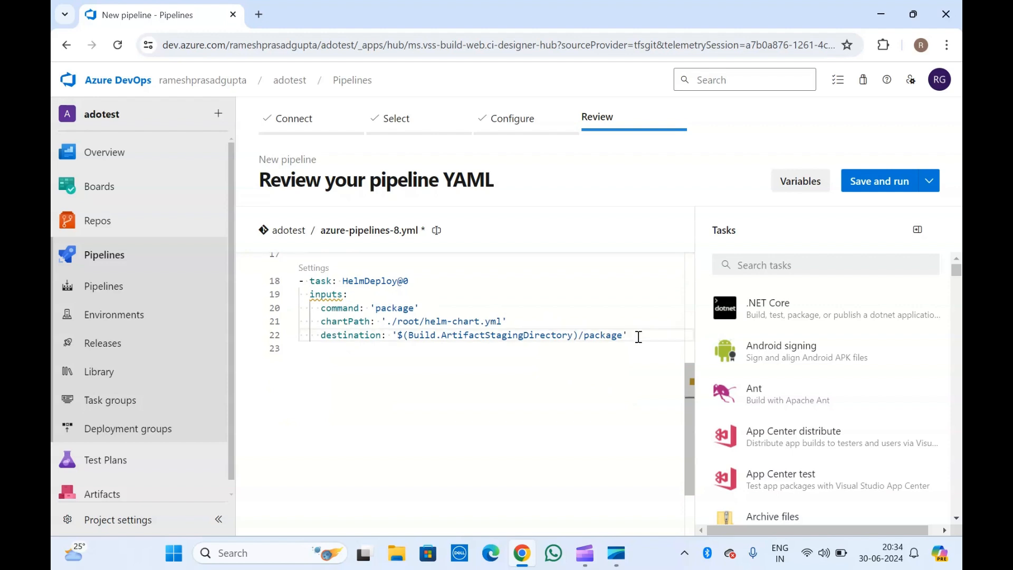
shift+click(263, 280)
click(413, 267)
scroll(414, 267, up, 1)
click(363, 334)
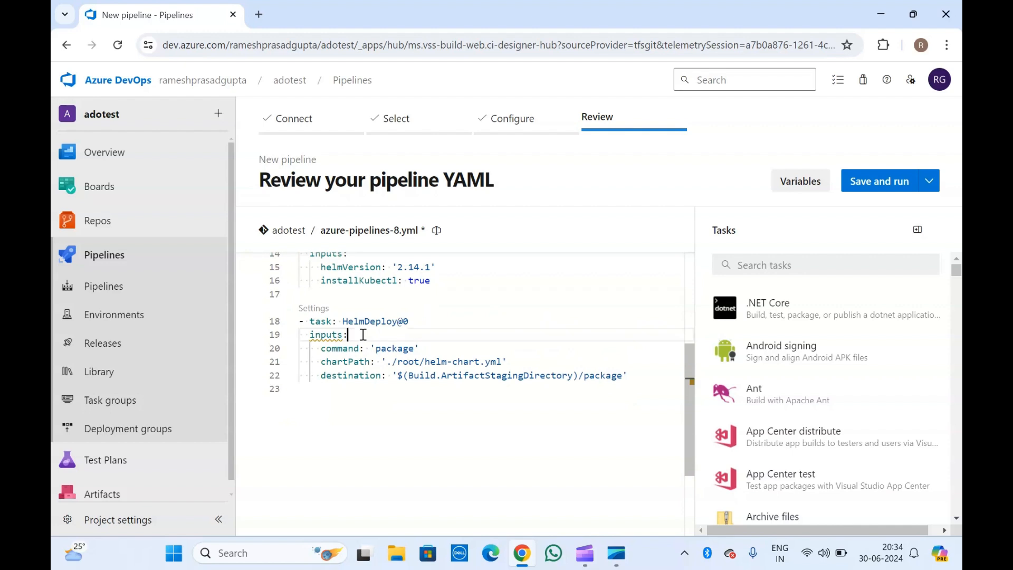
Add blank lines below the HelmDeploy task's destination and place the insertion point unindented on line 24.
click(640, 375)
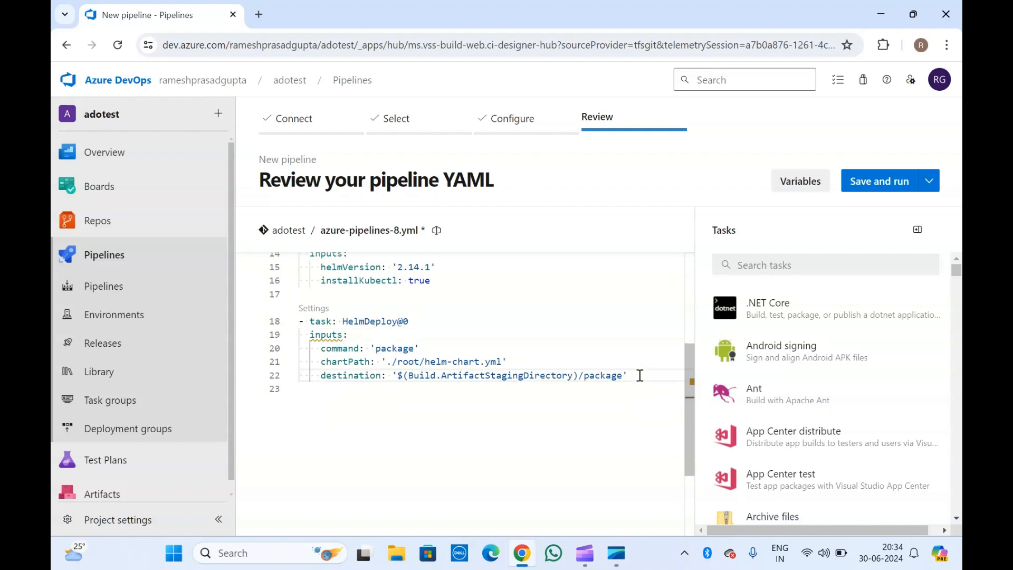
key(Return)
key(Return)
key(BackSpace)
key(BackSpace)
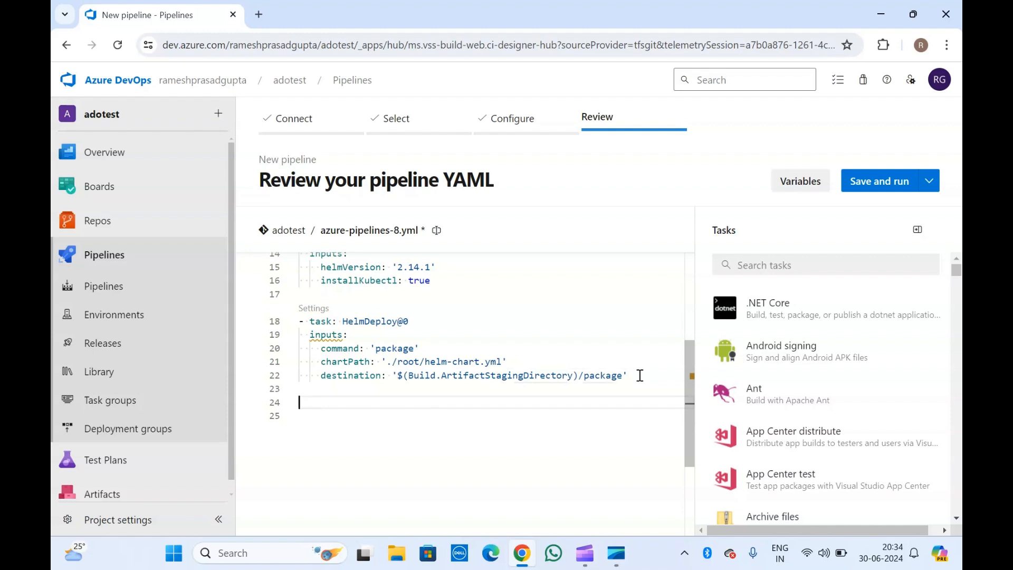
Find the Helm tasks in the task list and open another Package and deploy Helm charts task for configuration.
click(808, 262)
text(he)
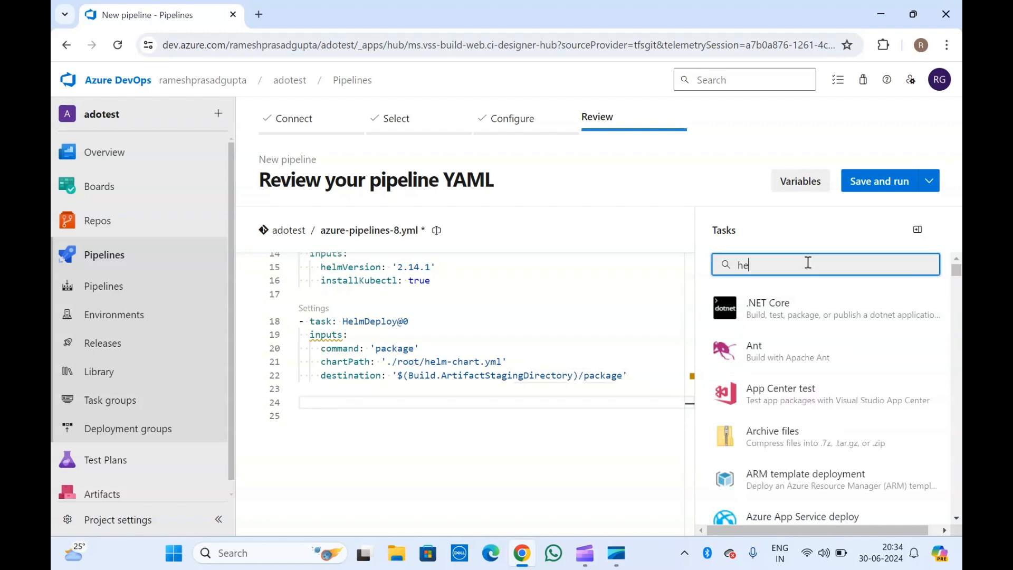
click(811, 396)
scroll(815, 390, down, 1)
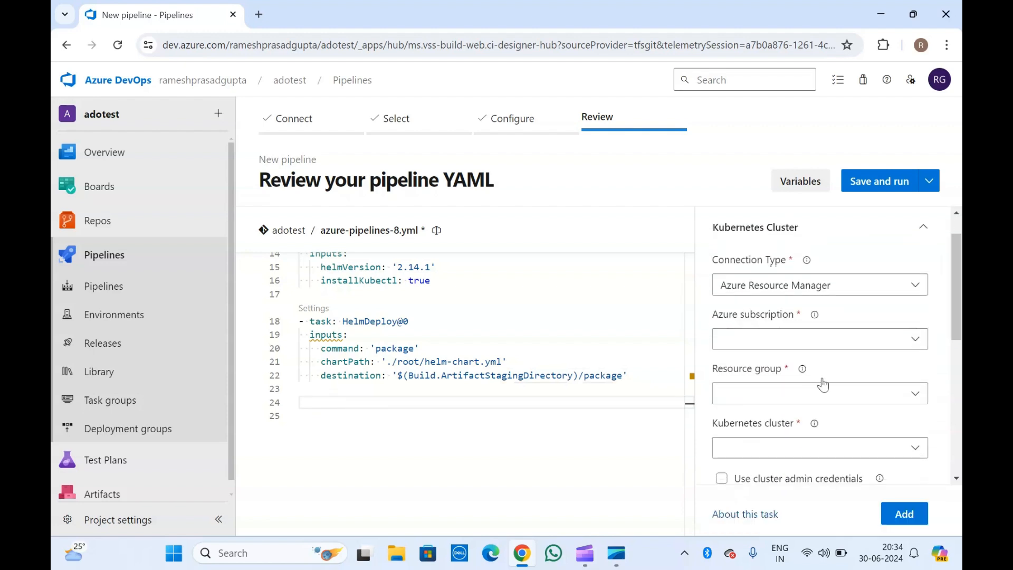
Select the existing test-subscription-dev service connection as the Azure subscription and set the resource group to ado-01.
click(890, 341)
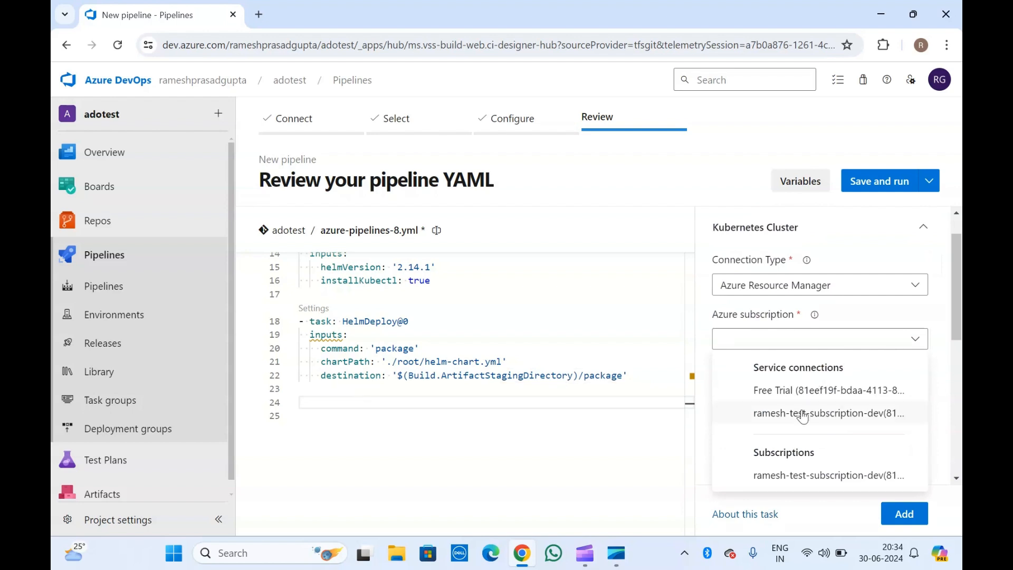
click(803, 413)
scroll(807, 380, down, 2)
click(811, 317)
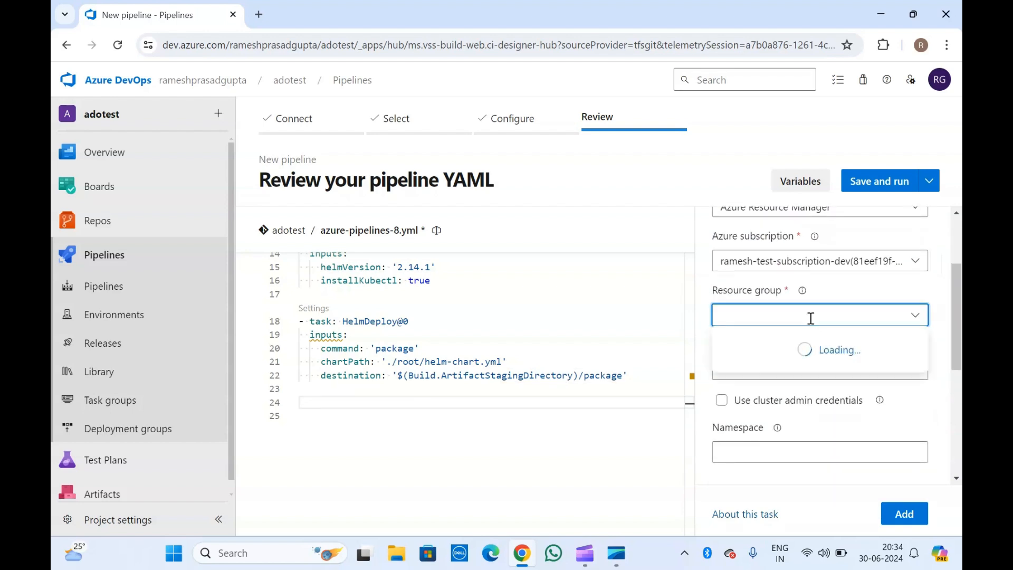
text(ado-01)
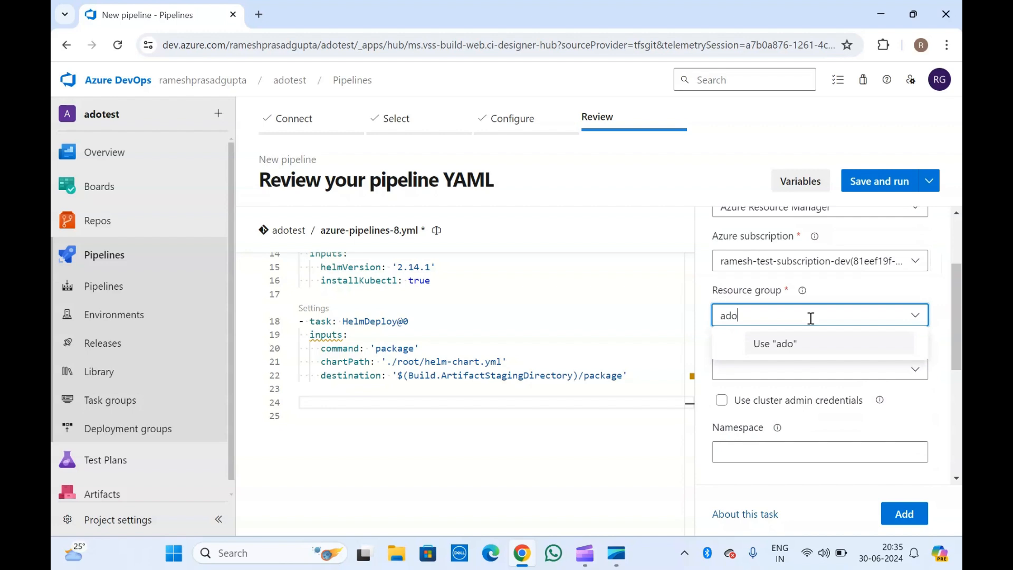
click(797, 344)
Set the second Helm task's Kubernetes cluster to aks-01 and its namespace to name-01.
click(760, 367)
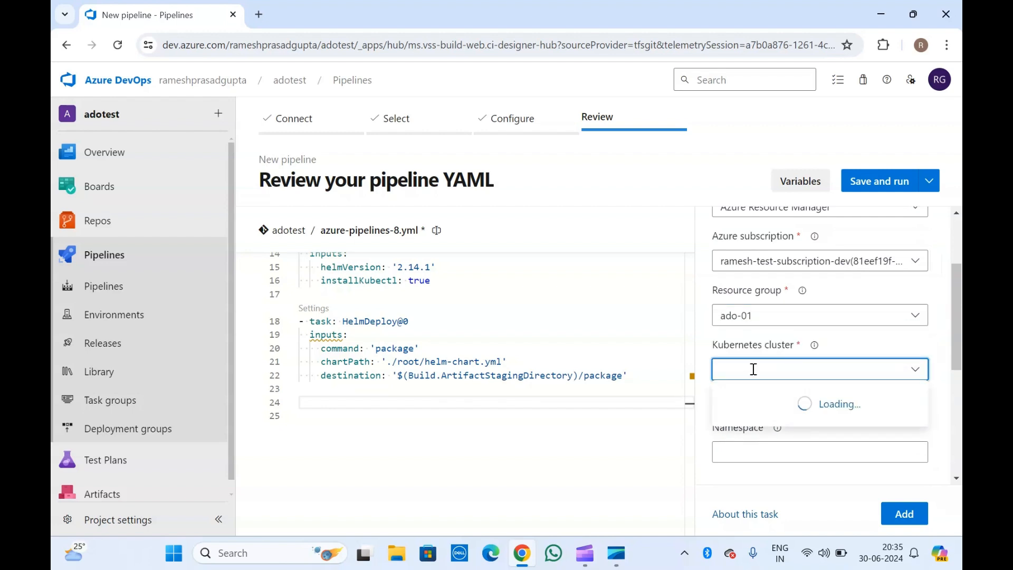
text(aks-01)
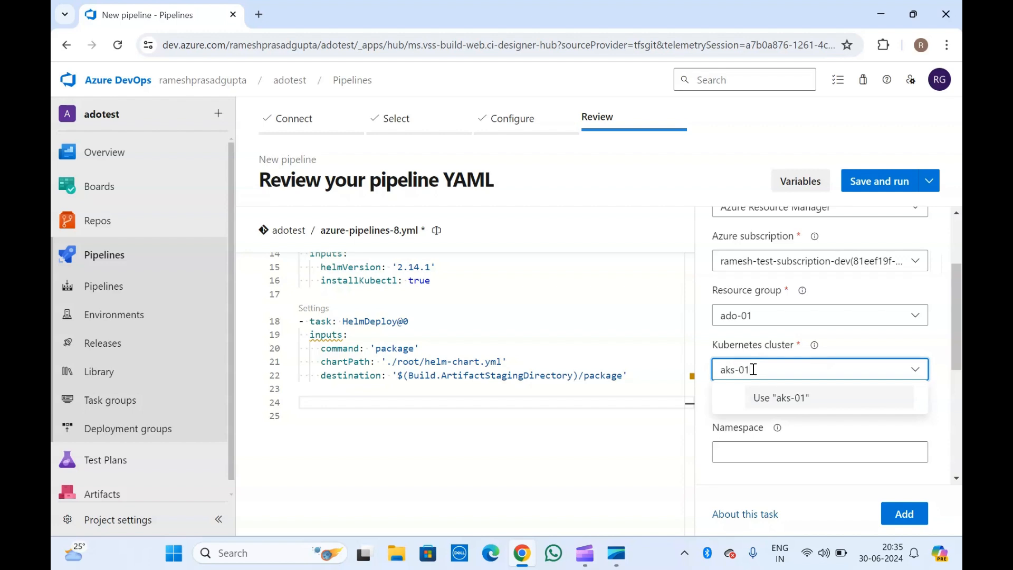
click(783, 404)
scroll(781, 406, down, 3)
click(756, 296)
text(name-01)
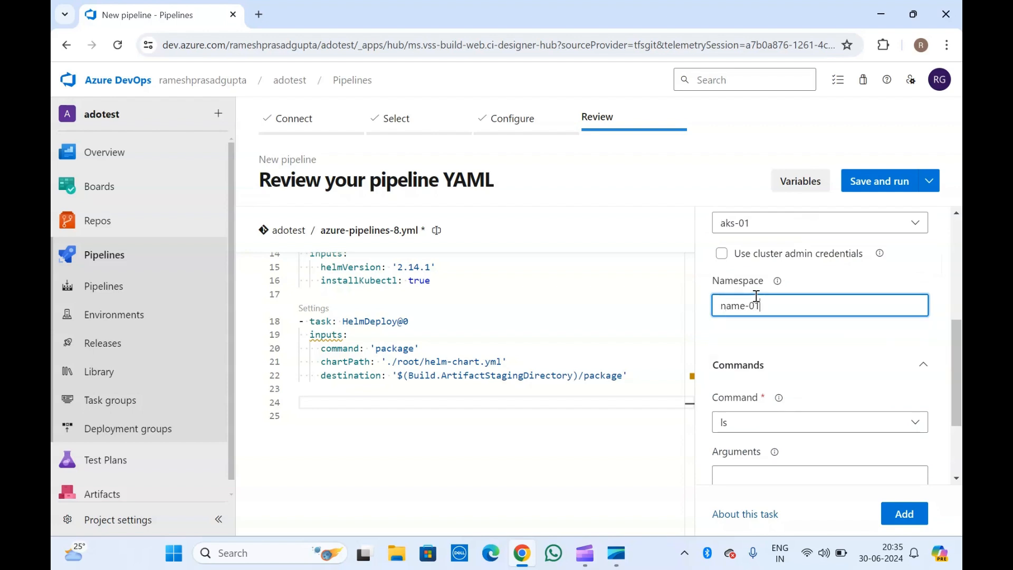
Set the second Helm task's command to install and its chart type to File Path.
scroll(756, 296, down, 3)
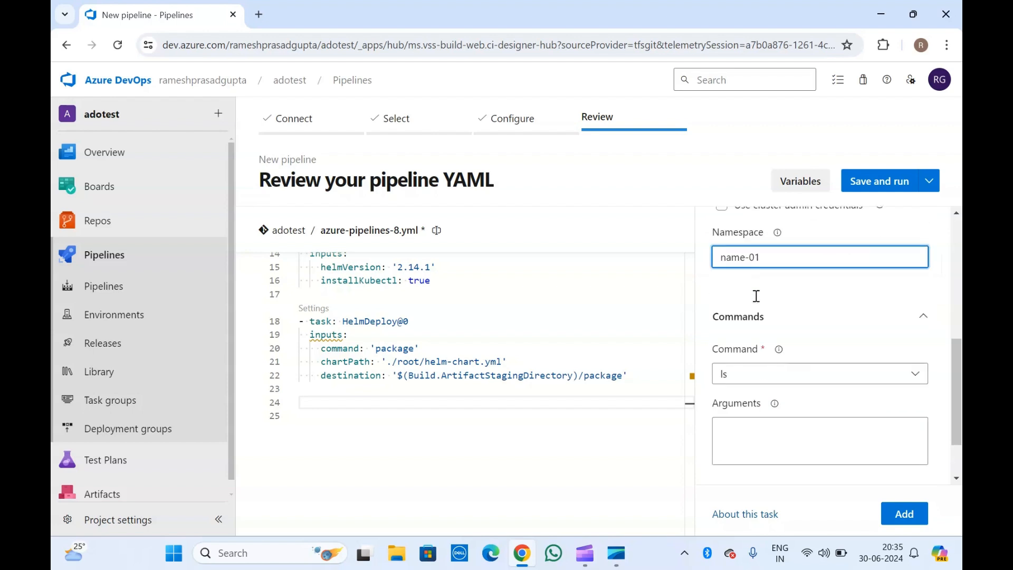
click(774, 298)
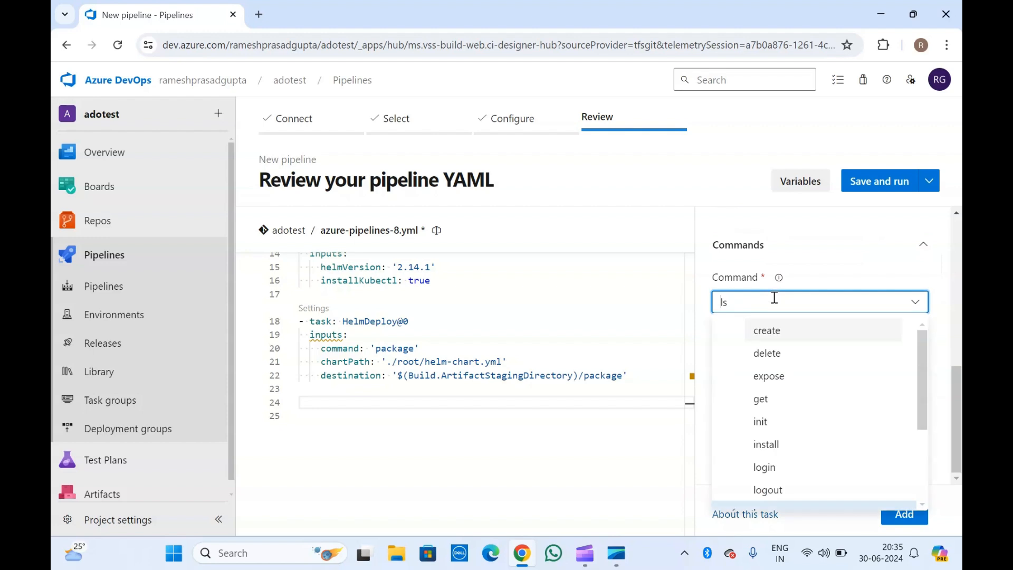
click(780, 445)
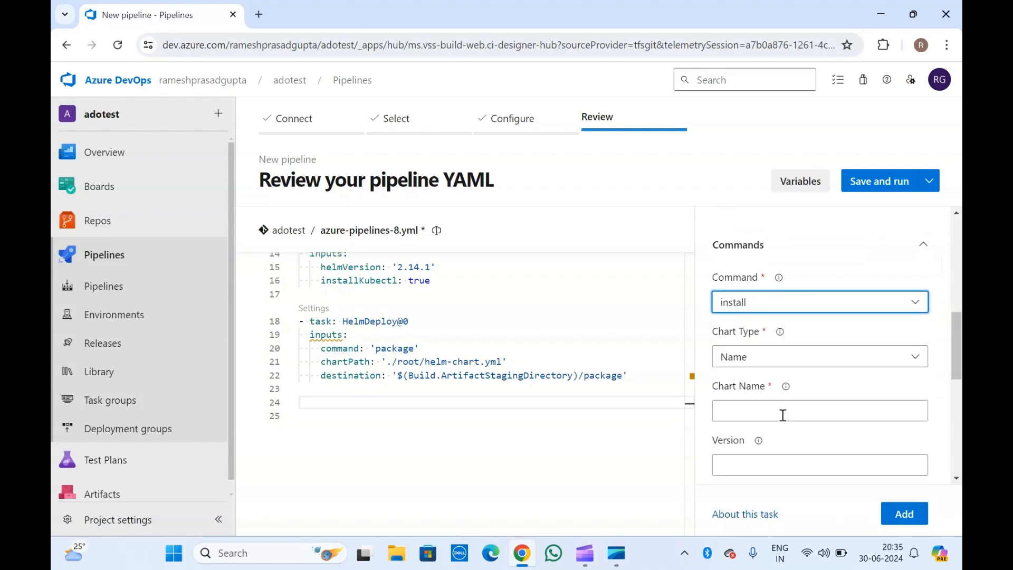
click(735, 337)
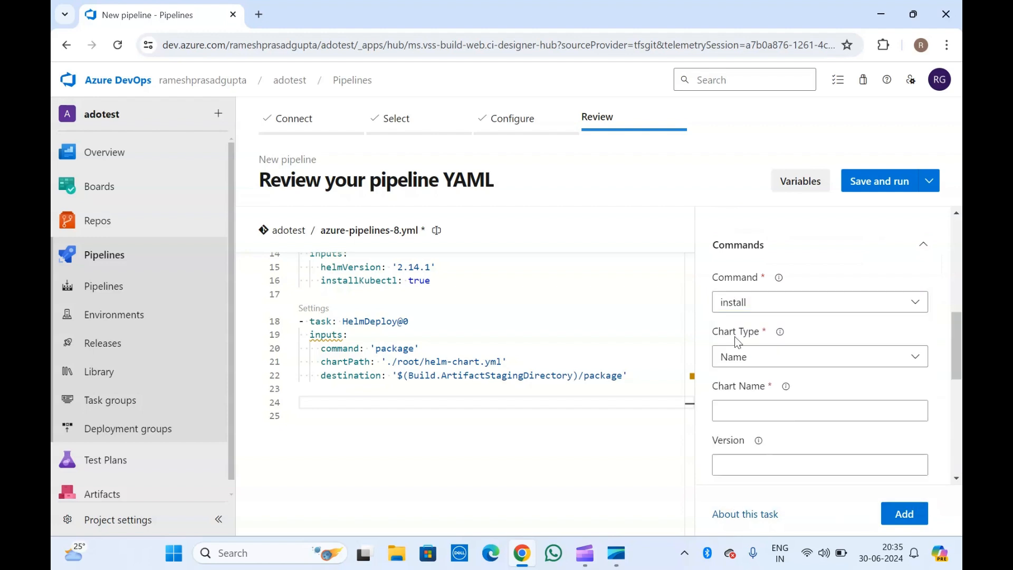
scroll(737, 342, down, 1)
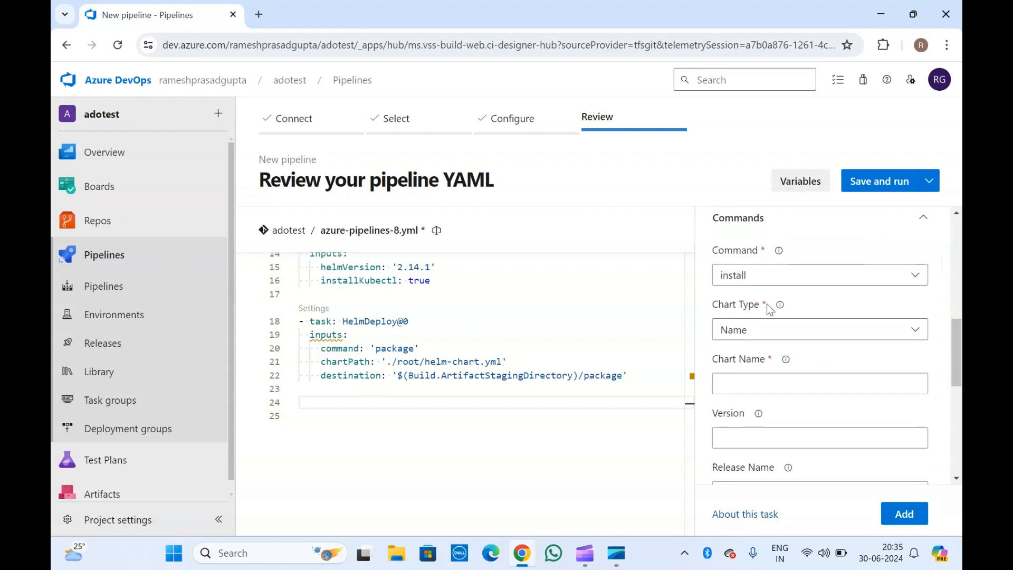
scroll(788, 431, down, 1)
scroll(788, 430, up, 2)
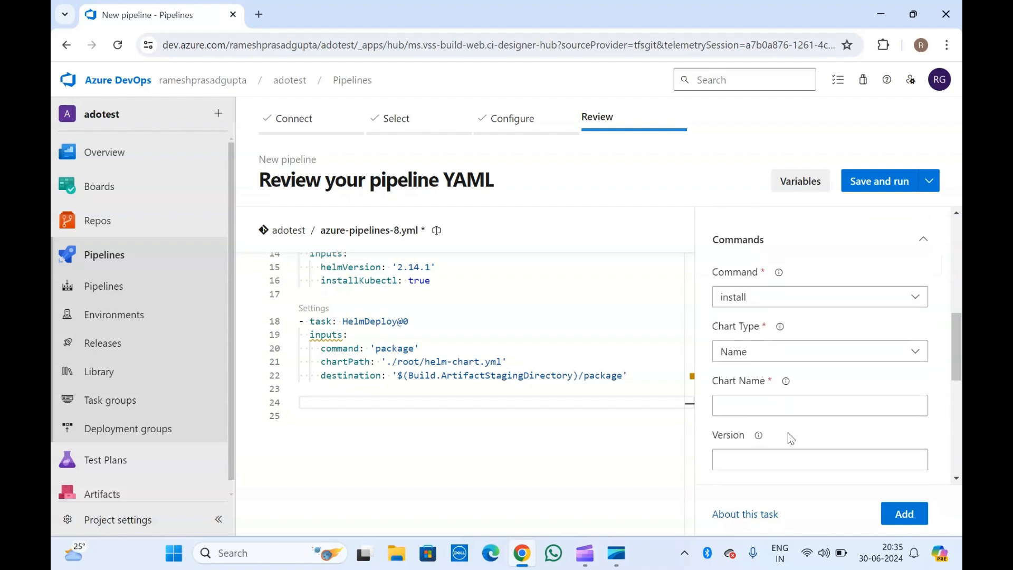
click(886, 360)
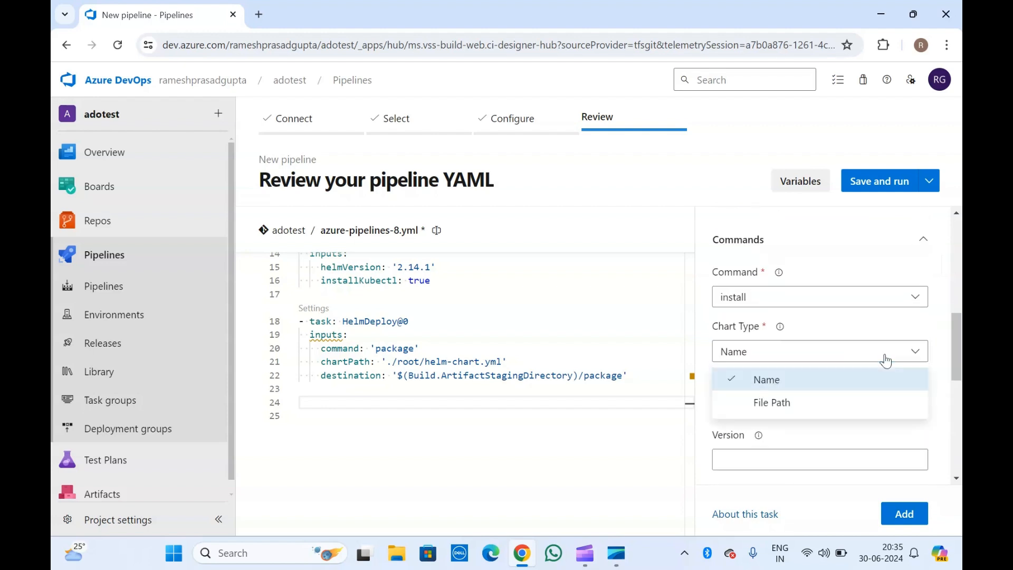
click(782, 404)
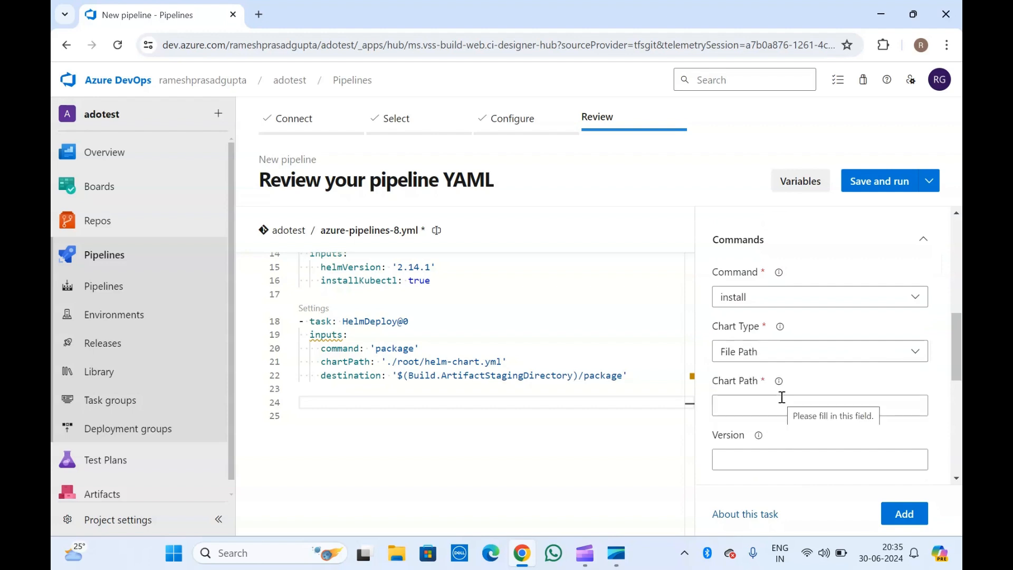
Switch the install command's chart type to Name and back to File Path.
scroll(782, 397, down, 1)
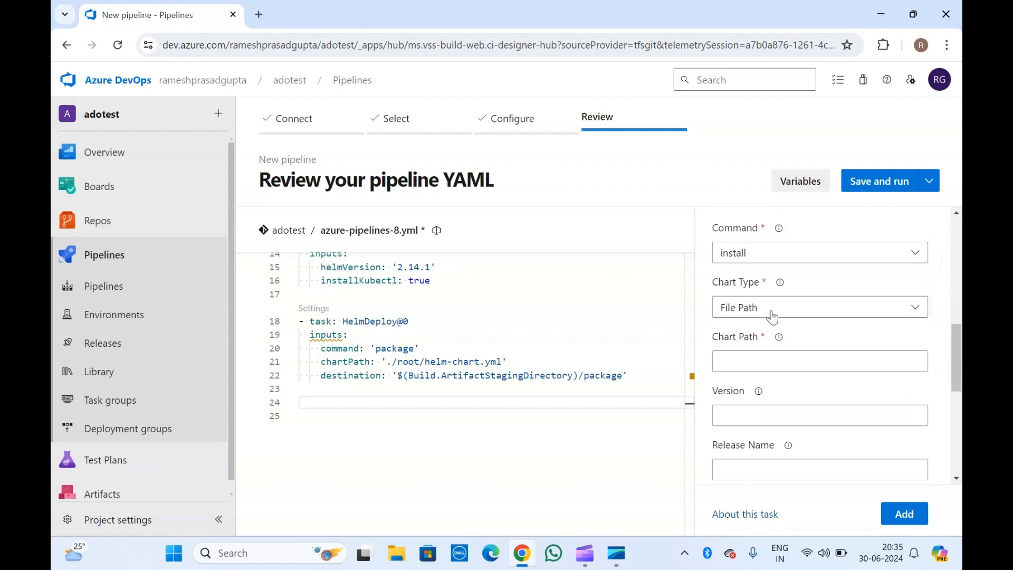
click(772, 316)
click(751, 287)
click(776, 363)
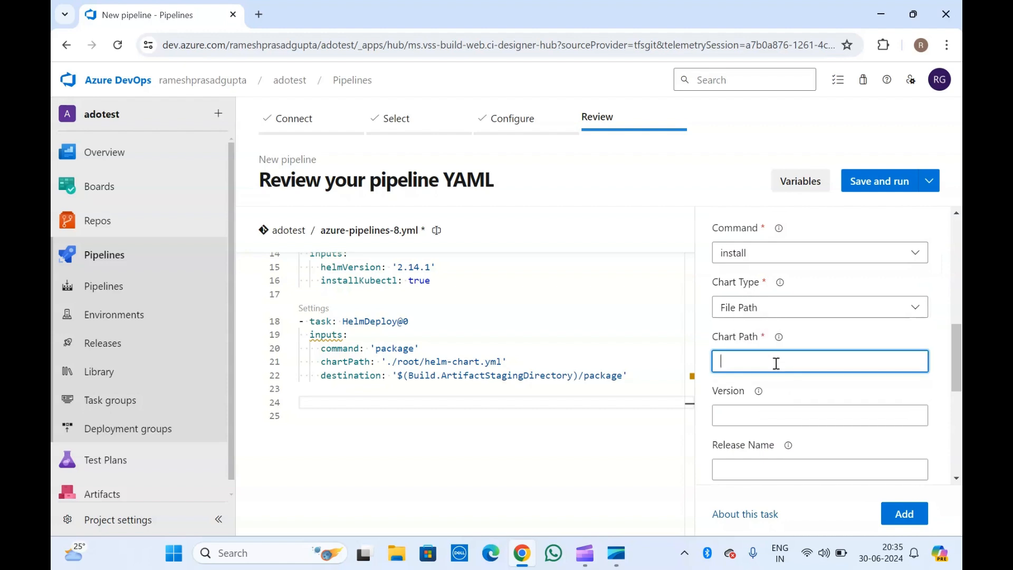
click(773, 311)
click(773, 334)
click(765, 364)
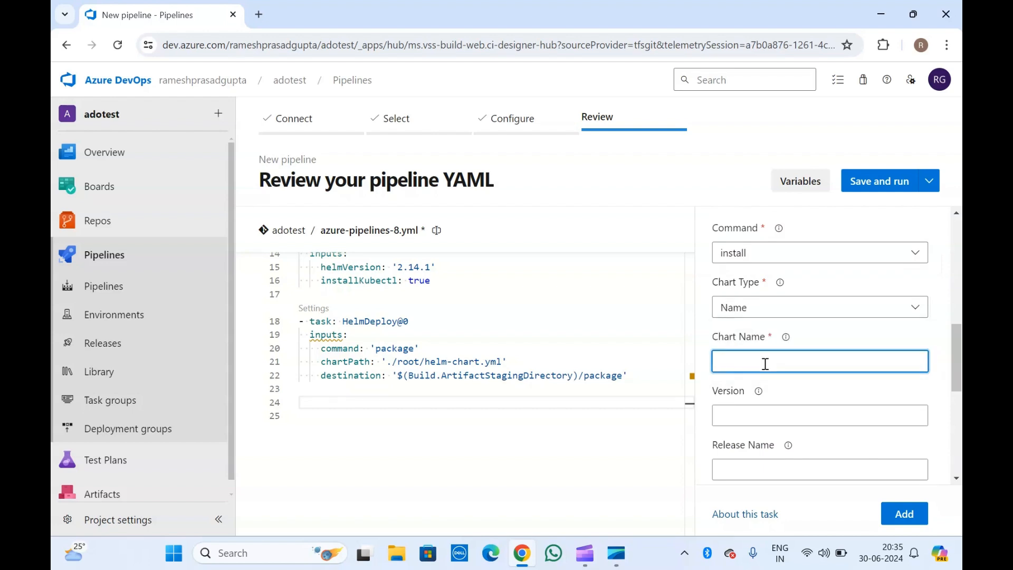
scroll(752, 335, down, 3)
scroll(751, 333, up, 5)
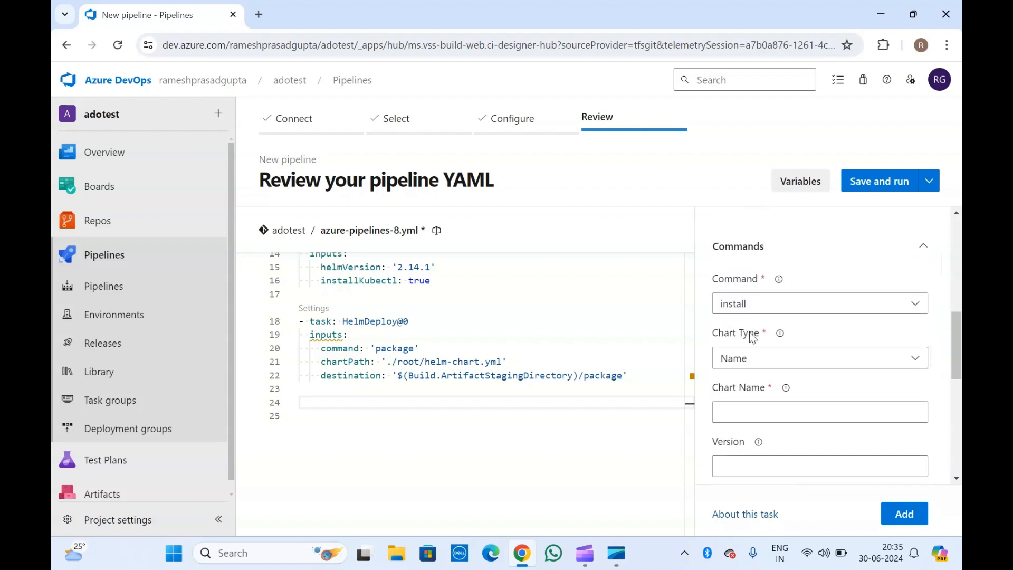
click(777, 357)
click(773, 409)
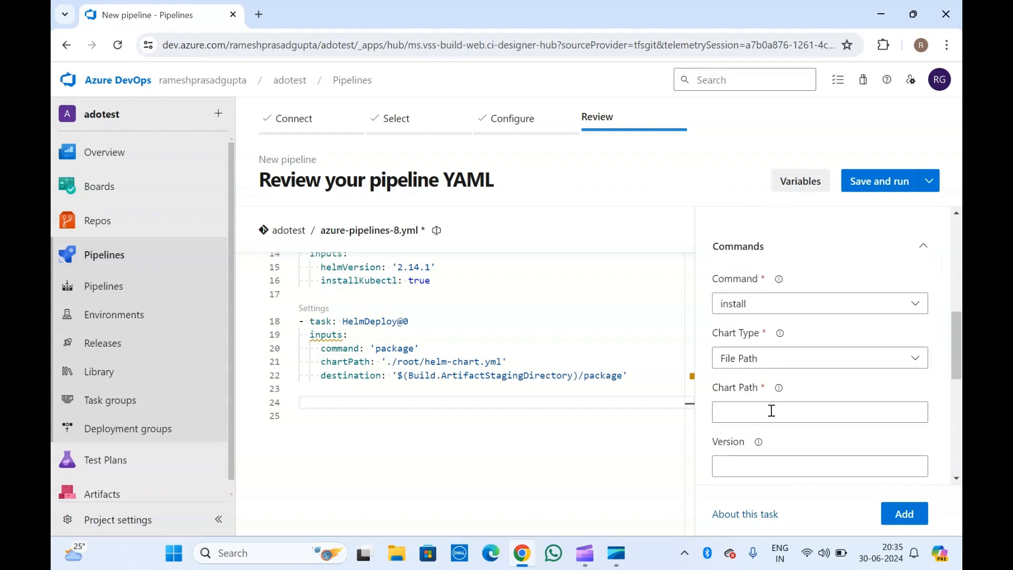
Look through the install command's remaining options, including the chart path, arguments, TLS and Advanced settings.
scroll(772, 412, down, 5)
scroll(772, 414, down, 3)
scroll(771, 411, up, 6)
click(764, 319)
scroll(749, 356, up, 2)
click(749, 355)
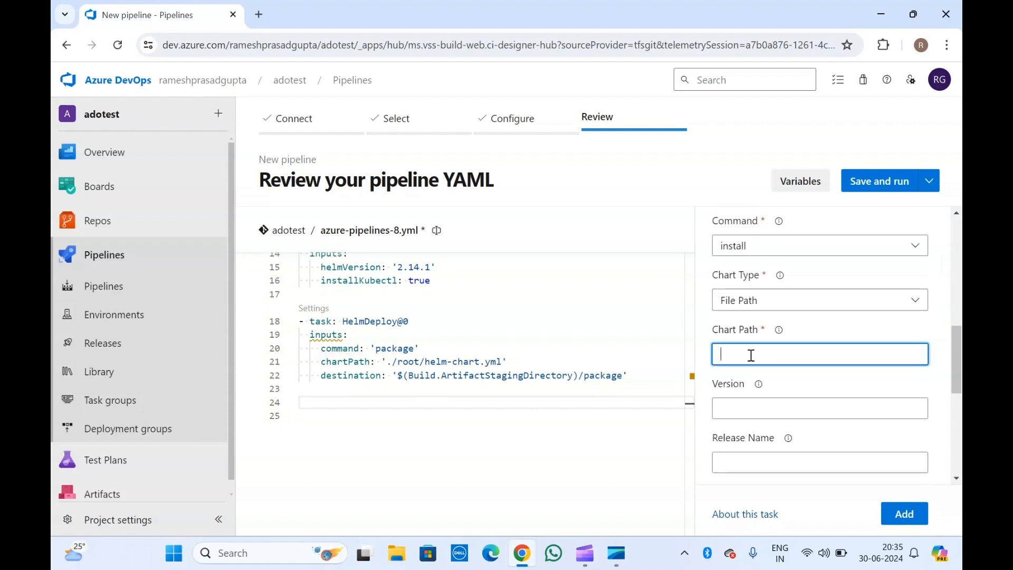
scroll(751, 358, down, 2)
scroll(749, 356, down, 4)
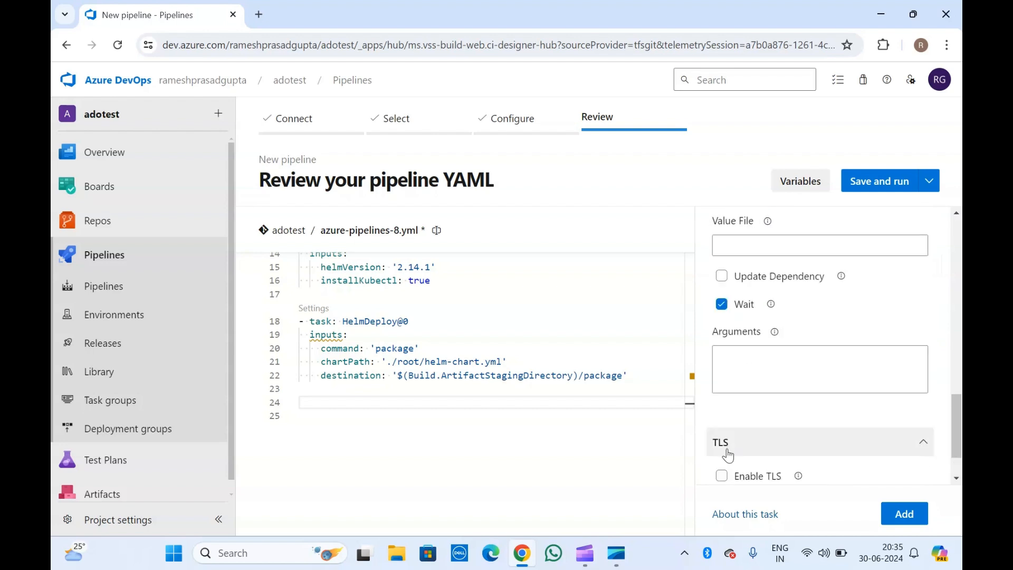
click(728, 454)
click(728, 471)
scroll(731, 474, down, 3)
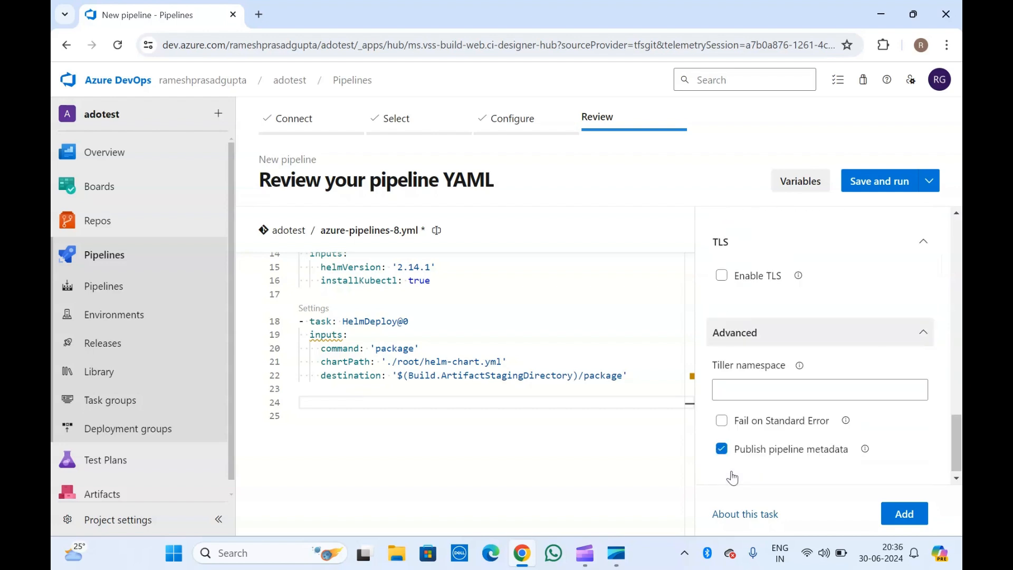
Add the configured Helm install task to the pipeline YAML.
scroll(732, 475, up, 4)
scroll(732, 472, up, 10)
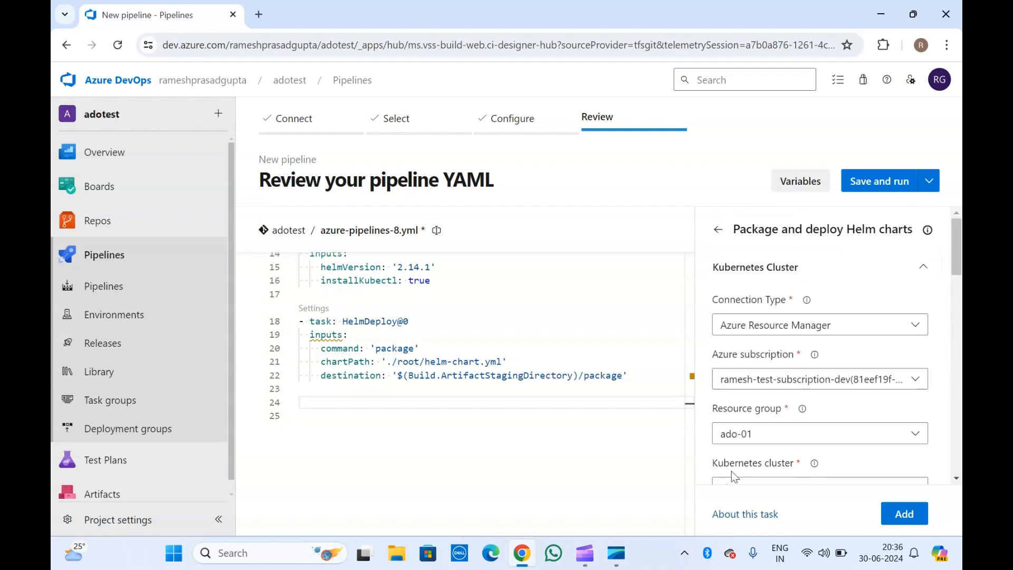
click(904, 515)
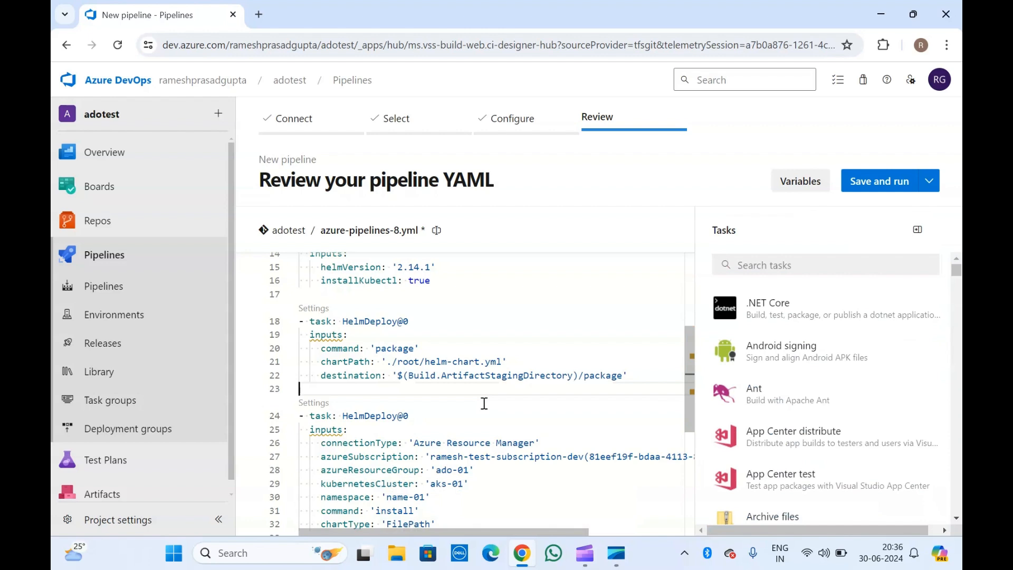
Examine the inputs of the newly inserted HelmDeploy install task, from the connection type to the chart type.
scroll(484, 403, down, 2)
click(439, 420)
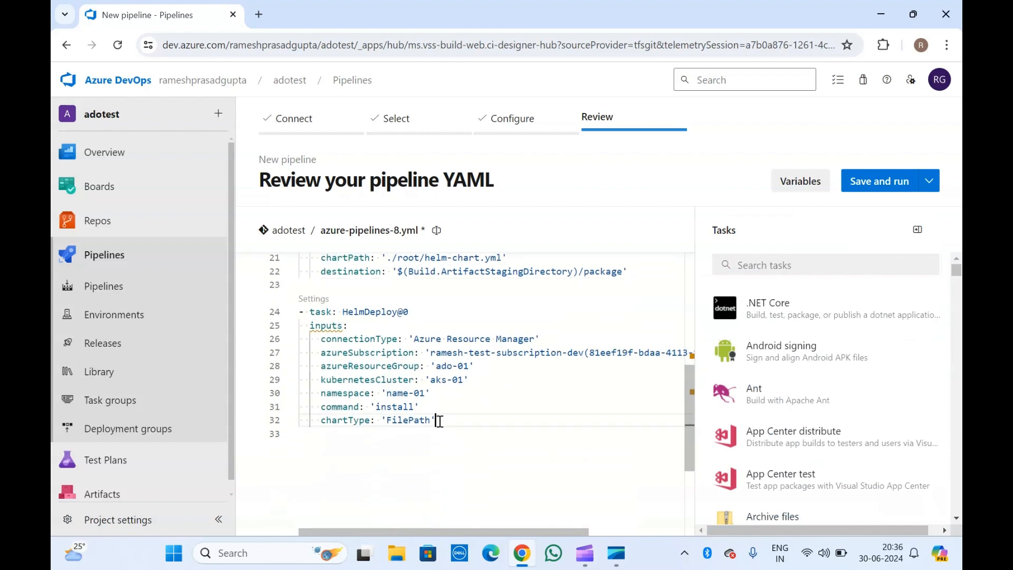
drag(439, 421, 299, 270)
click(343, 325)
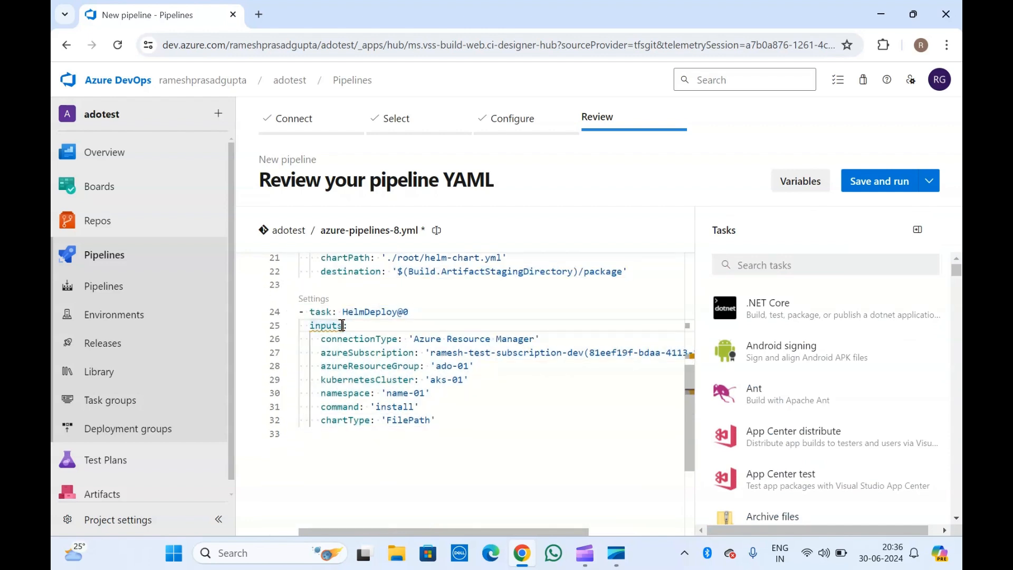
click(380, 352)
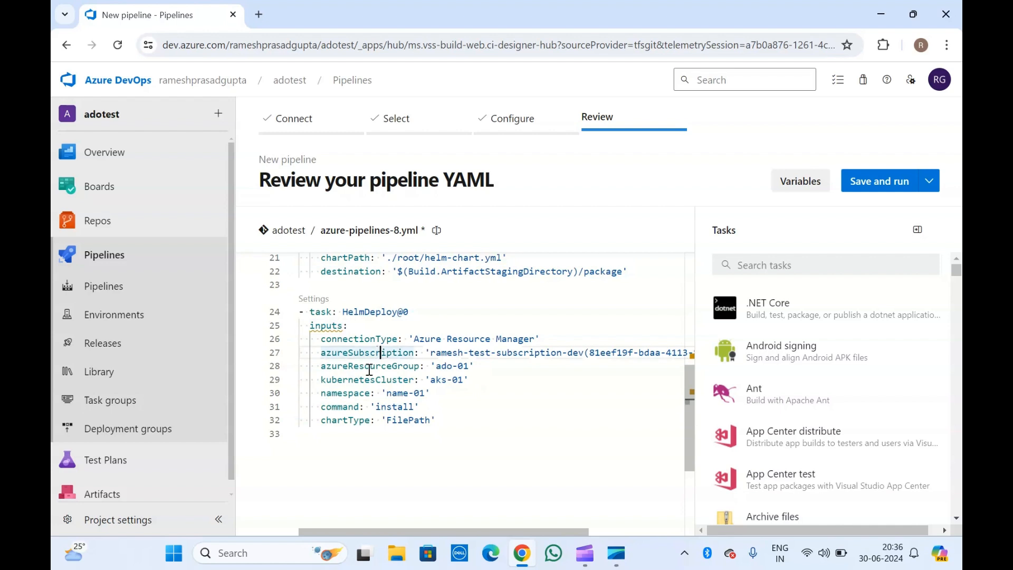
click(373, 364)
click(388, 376)
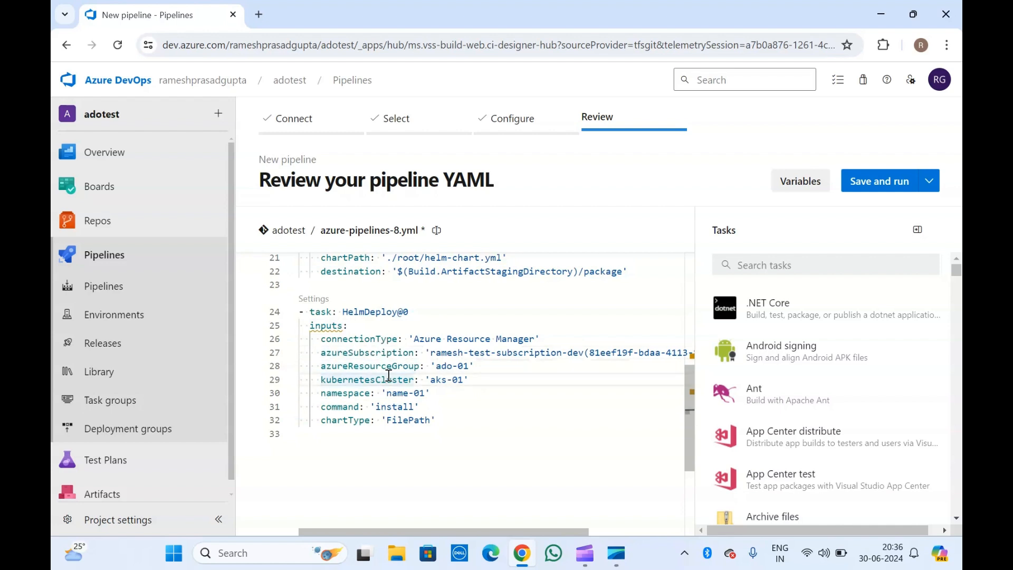
click(343, 394)
click(413, 411)
click(439, 420)
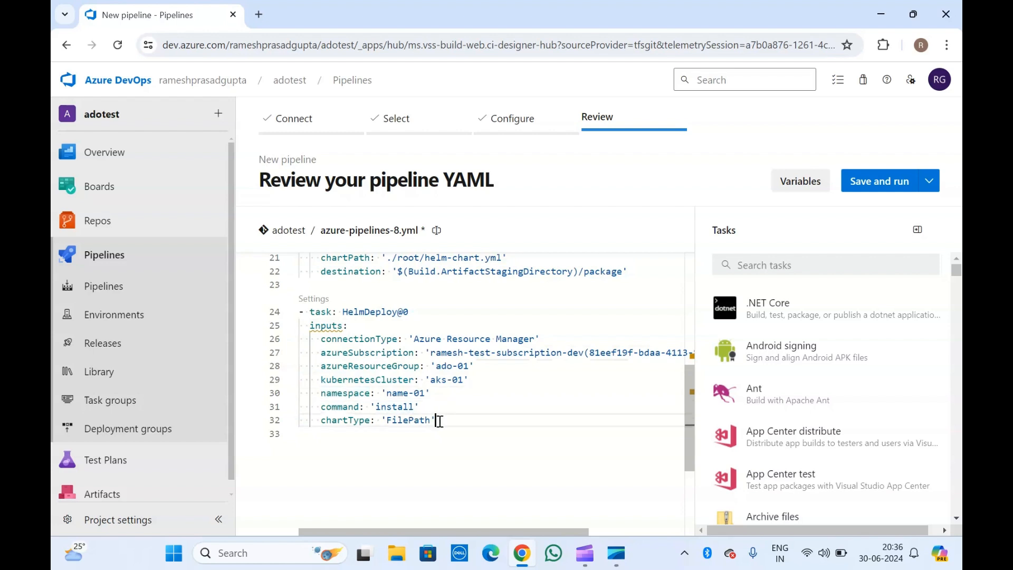
drag(439, 421, 290, 331)
click(373, 286)
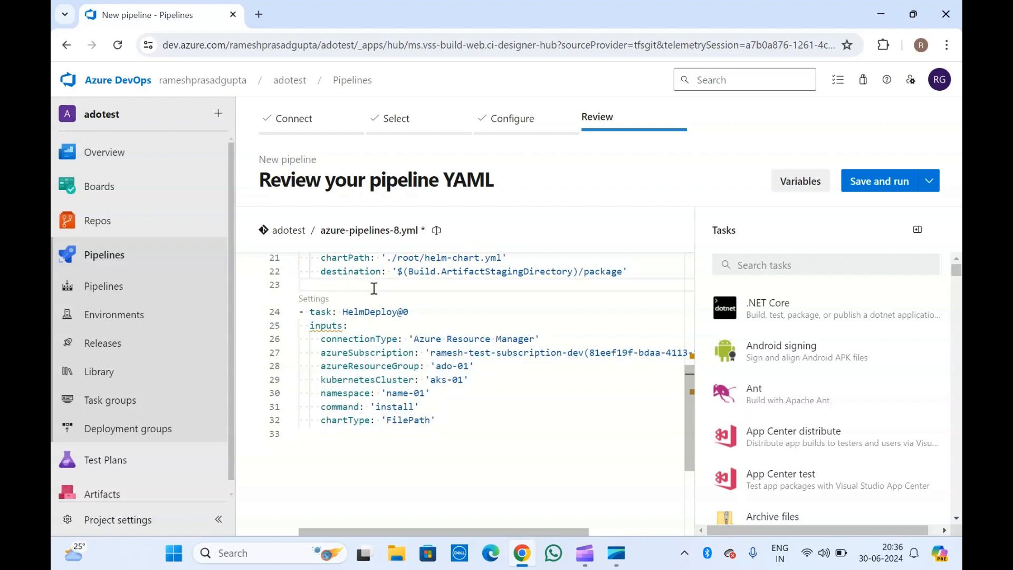
Review the pipeline's pool definition and the HelmInstaller task's inputs in the YAML.
scroll(374, 288, up, 3)
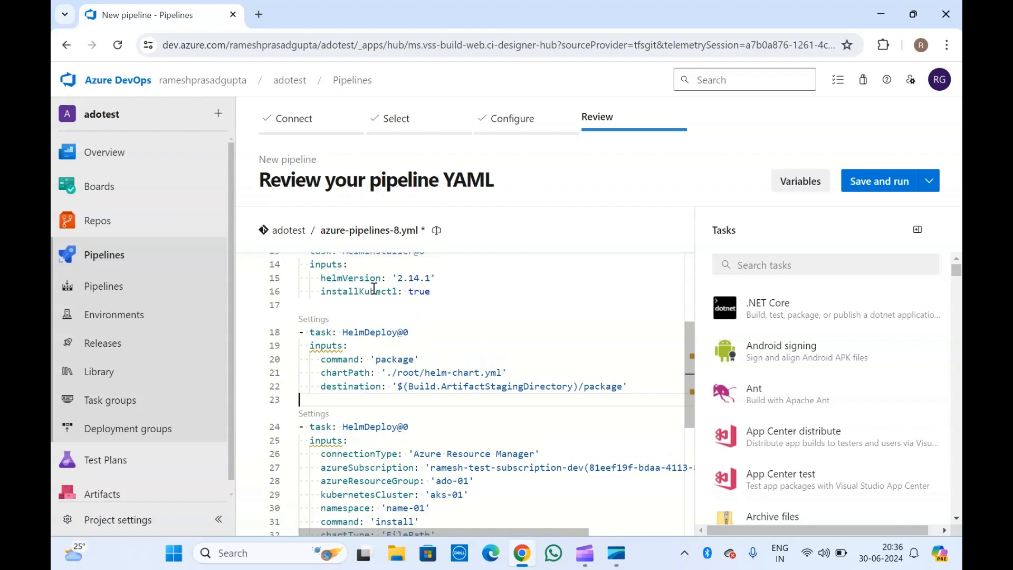
scroll(374, 288, up, 3)
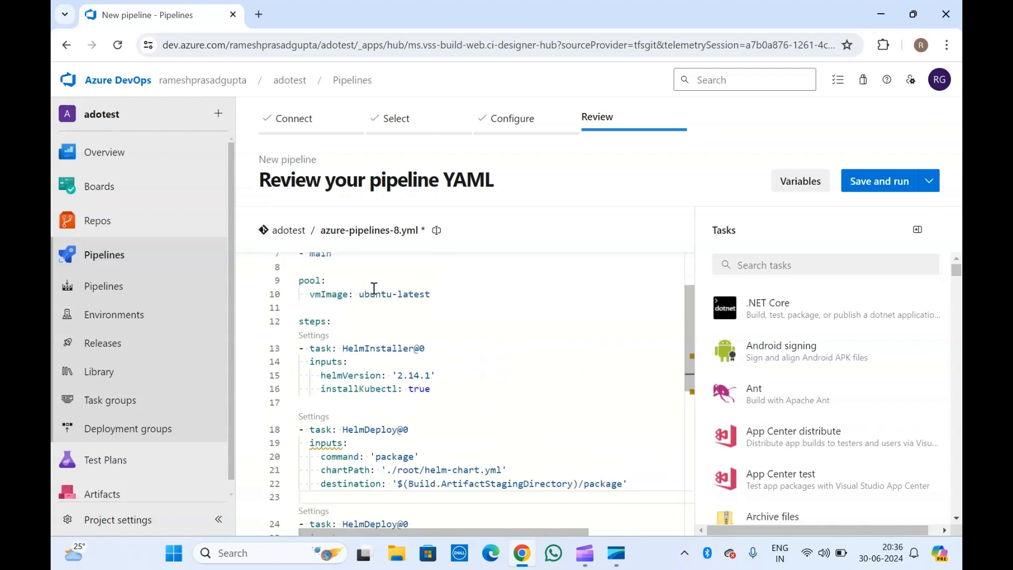
click(374, 288)
scroll(374, 288, up, 2)
scroll(374, 288, up, 1)
scroll(374, 288, down, 3)
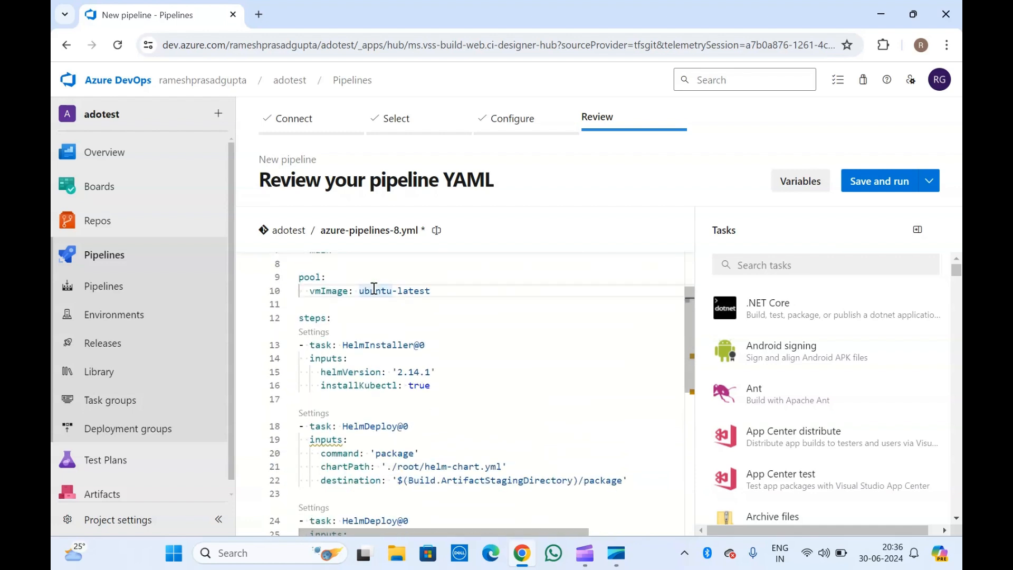
scroll(374, 288, down, 1)
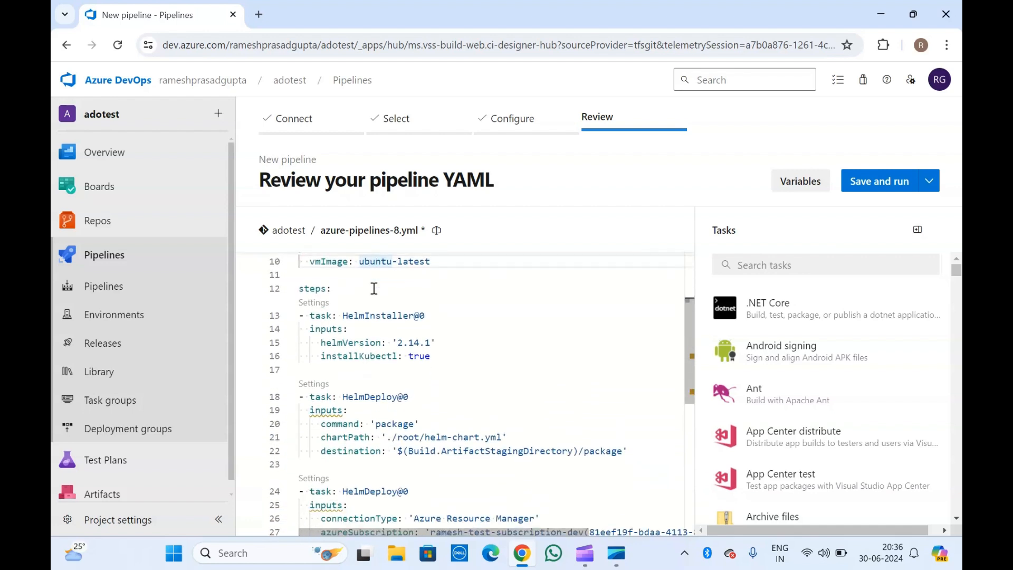
drag(448, 356, 305, 316)
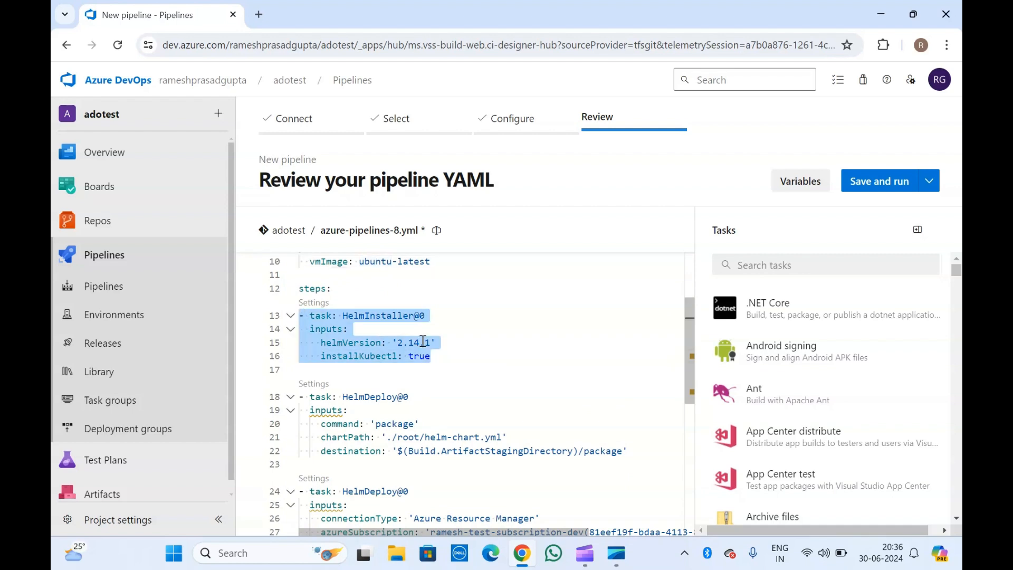
click(441, 355)
Review the HelmDeploy package task and compare it with the HelmDeploy install task's command.
scroll(442, 358, down, 2)
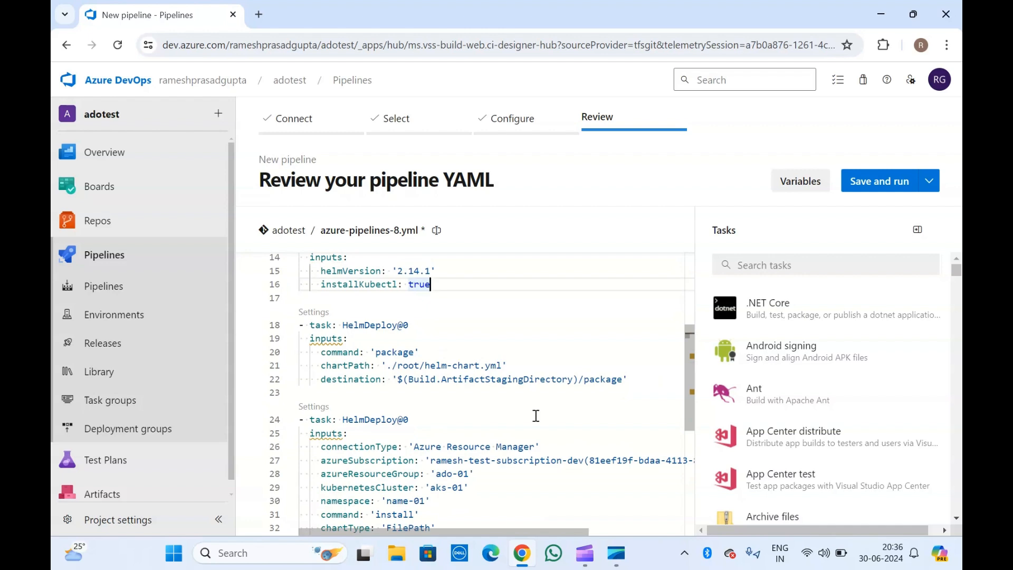
double_click(353, 323)
click(637, 382)
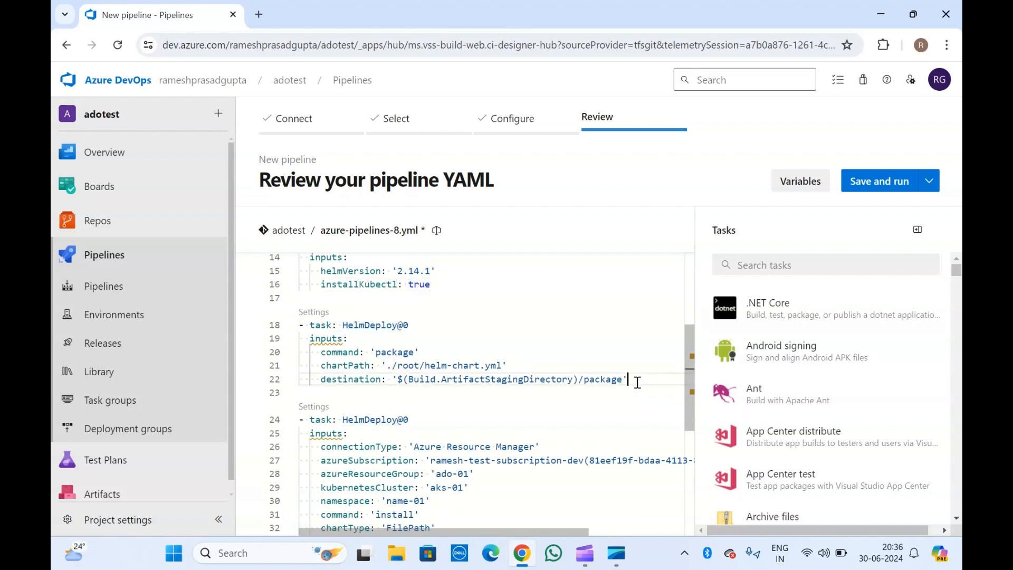
drag(637, 382, 246, 324)
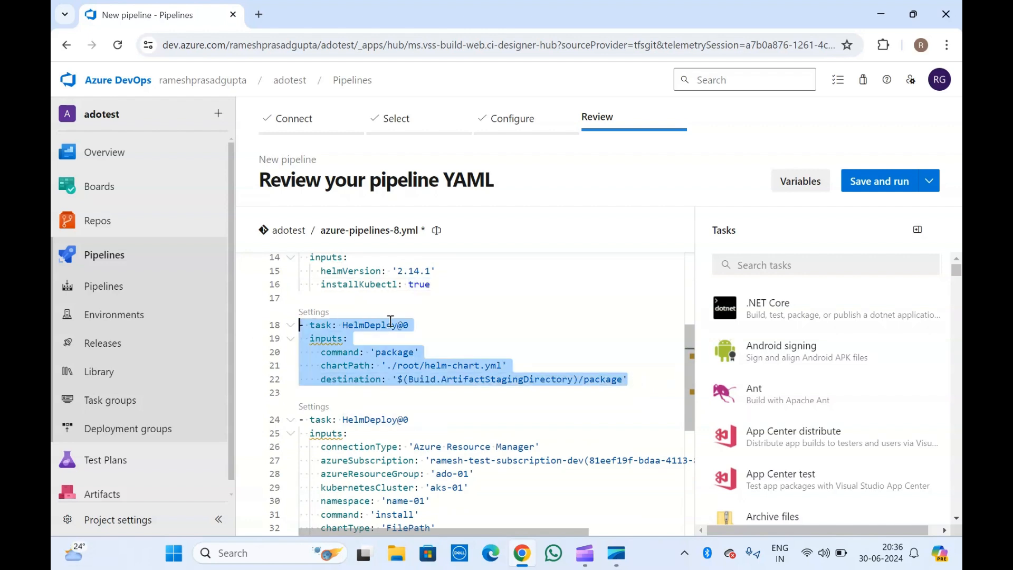
double_click(369, 326)
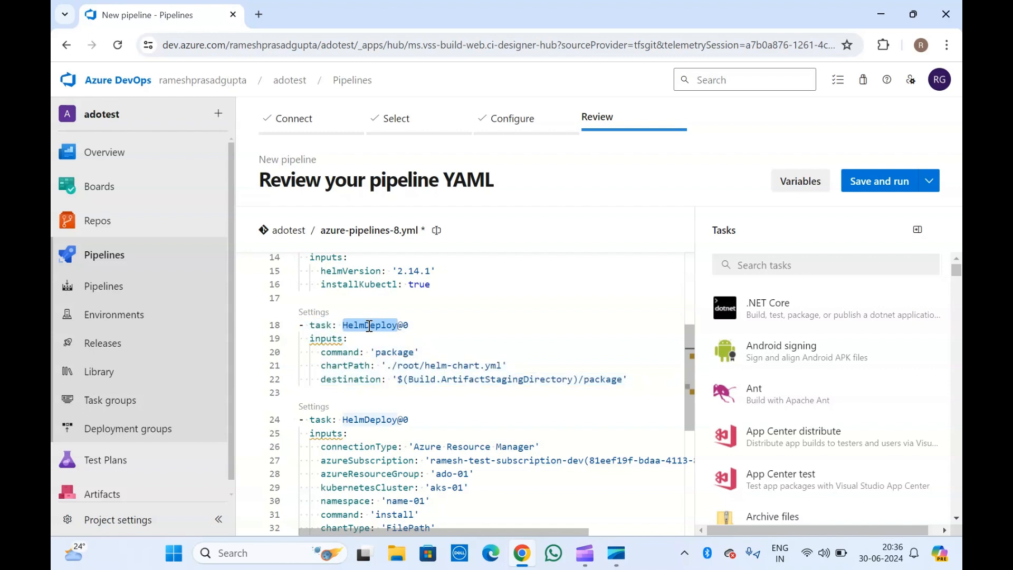
scroll(393, 473, down, 2)
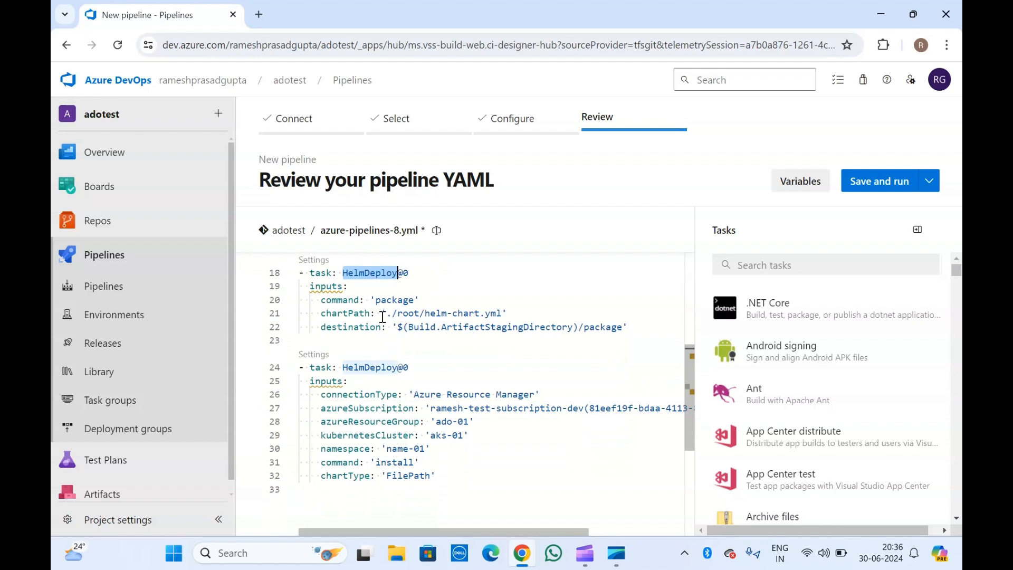
triple_click(397, 462)
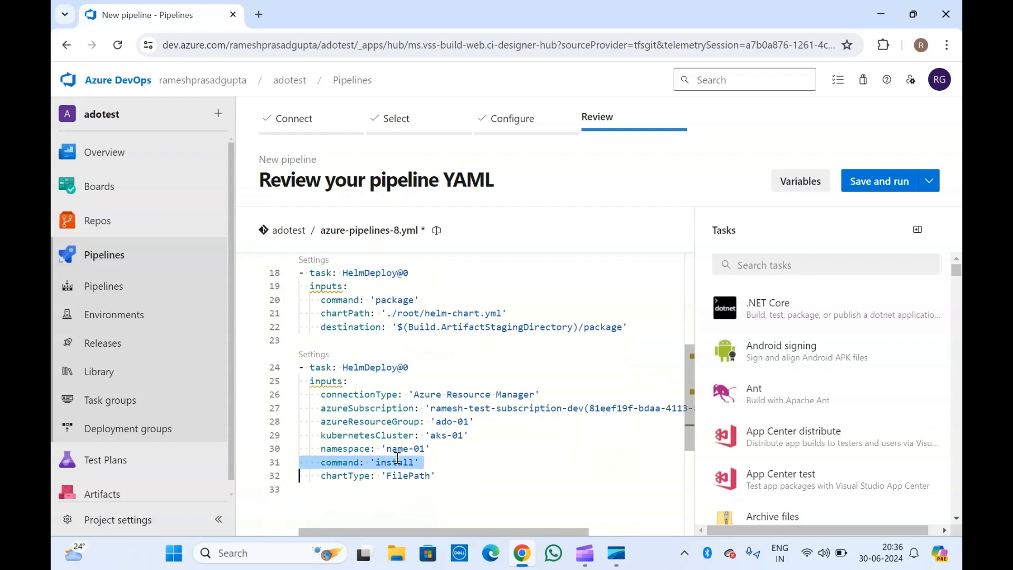
click(354, 346)
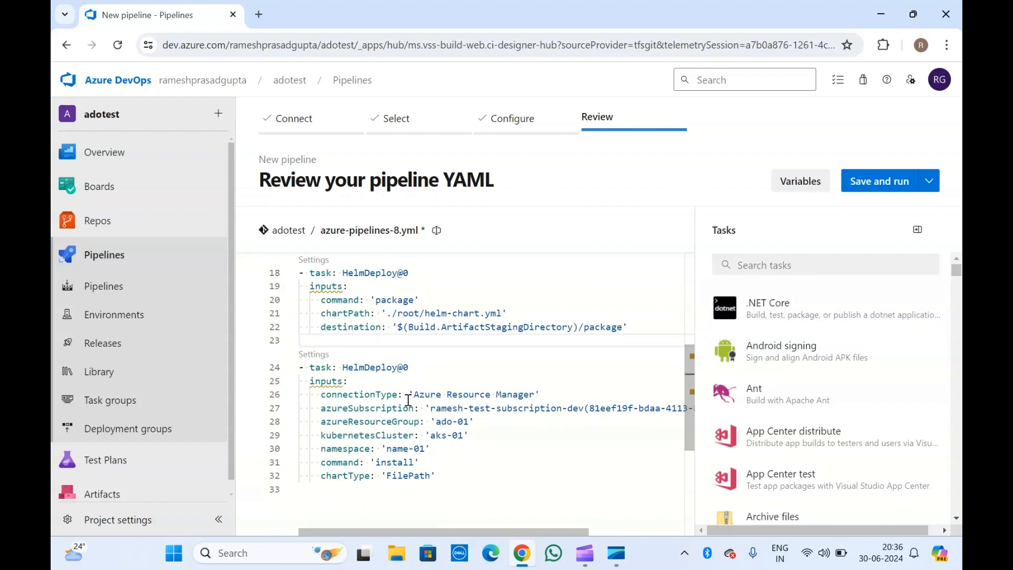
scroll(438, 473, up, 2)
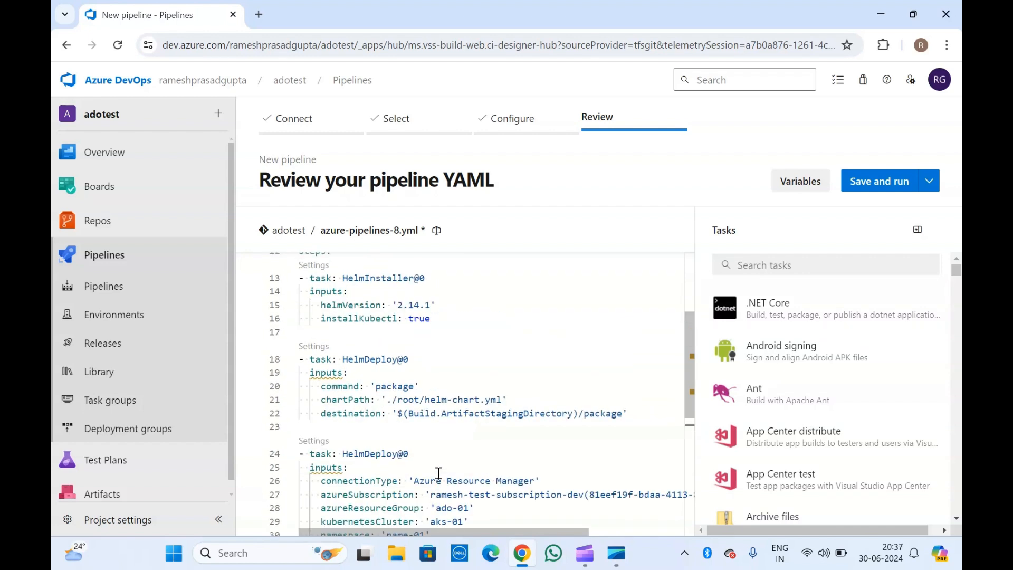
click(356, 341)
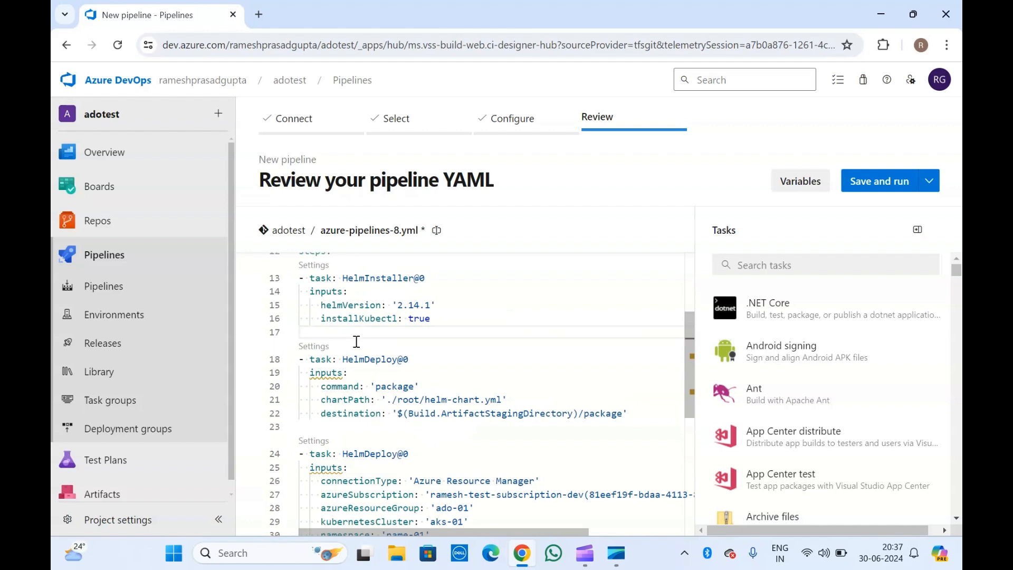